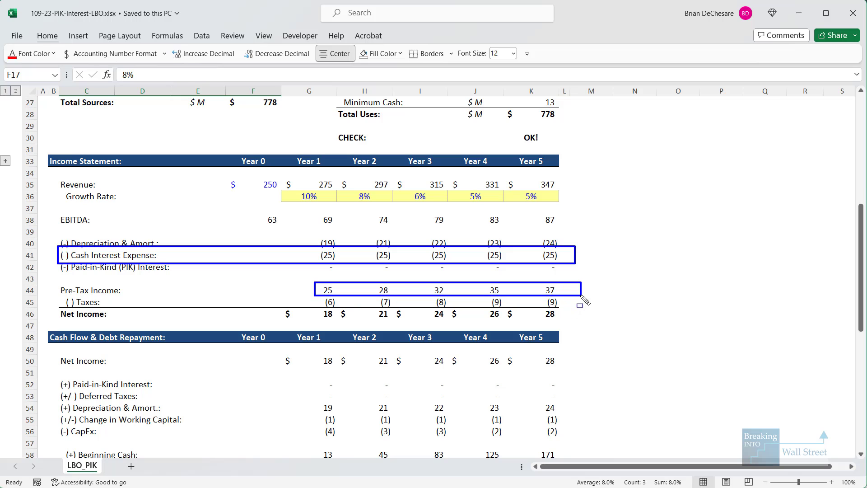
Review the cash flow rows from Net Income to CapEx and the Year 1 Free Cash Flow and Cash Flow Available for Debt Repayment formulas
key(Escape)
scroll(326, 260, down, 3)
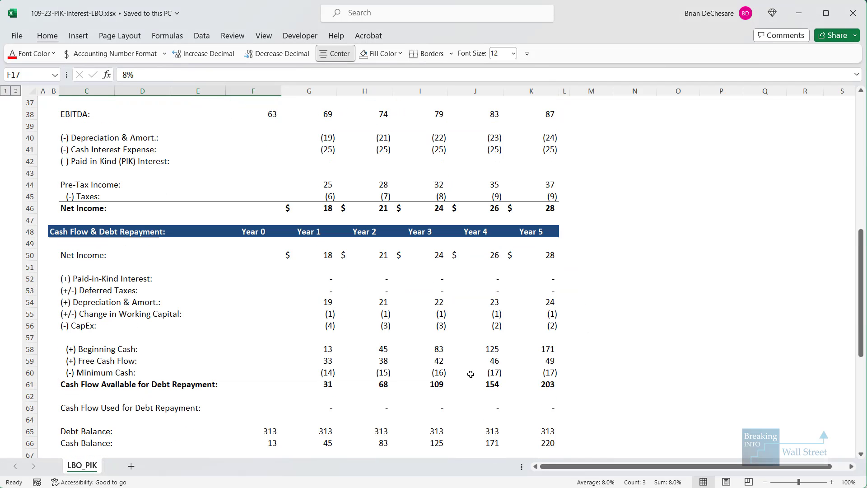
drag(326, 260, 535, 319)
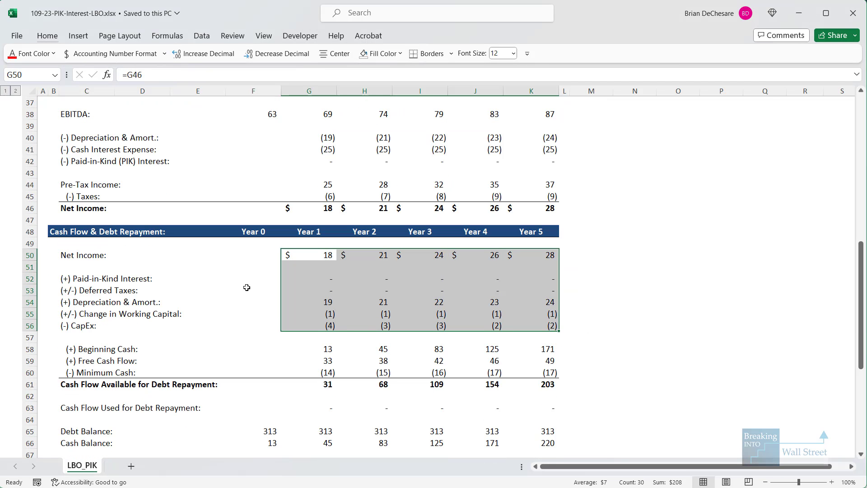
scroll(327, 292, down, 1)
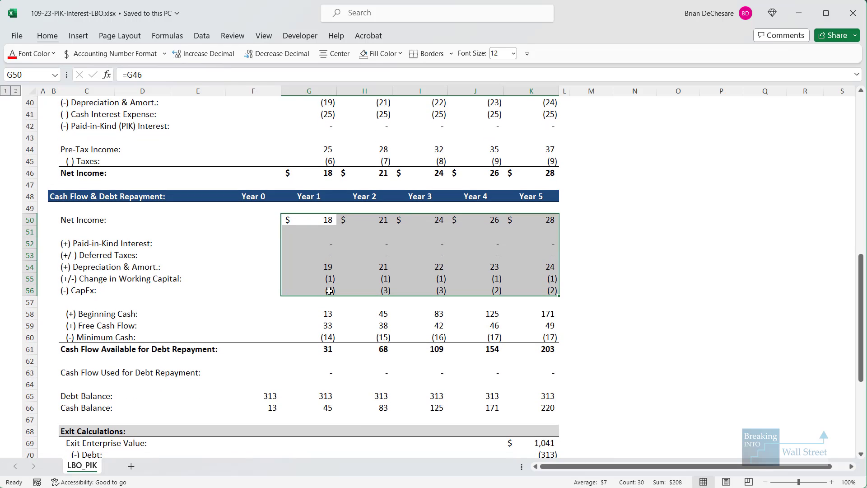
scroll(329, 290, down, 1)
click(329, 291)
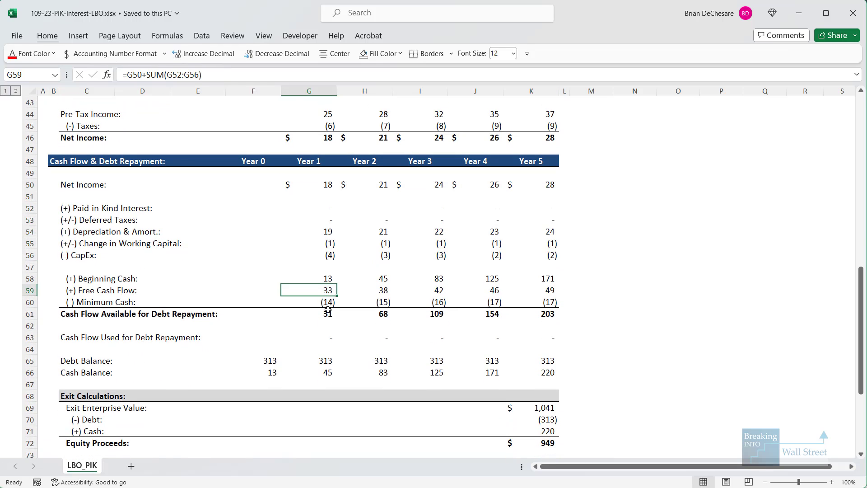
scroll(335, 260, down, 1)
drag(329, 240, 325, 273)
click(325, 274)
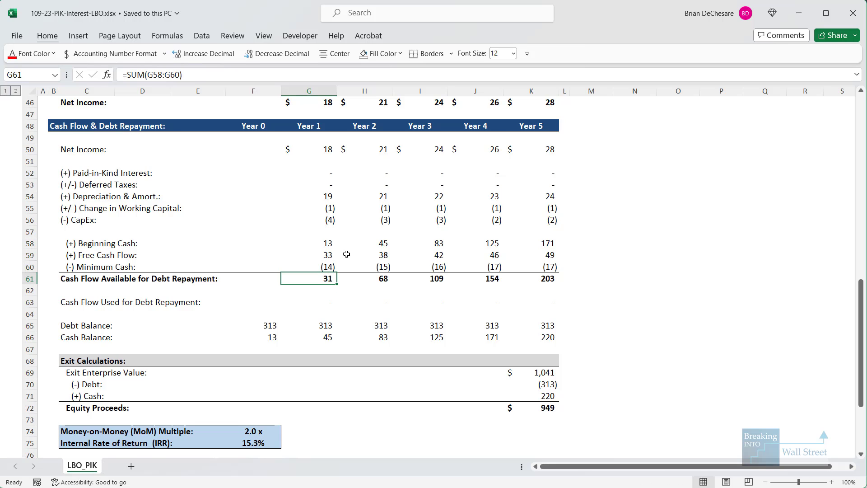
key(F2)
key(Escape)
Review the Debt Balance and Cash Balance rows from Year 0 to Year 5 and the Debt and Cash lines in Exit Calculations
key(Down)
key(Down)
key(Down)
key(Down)
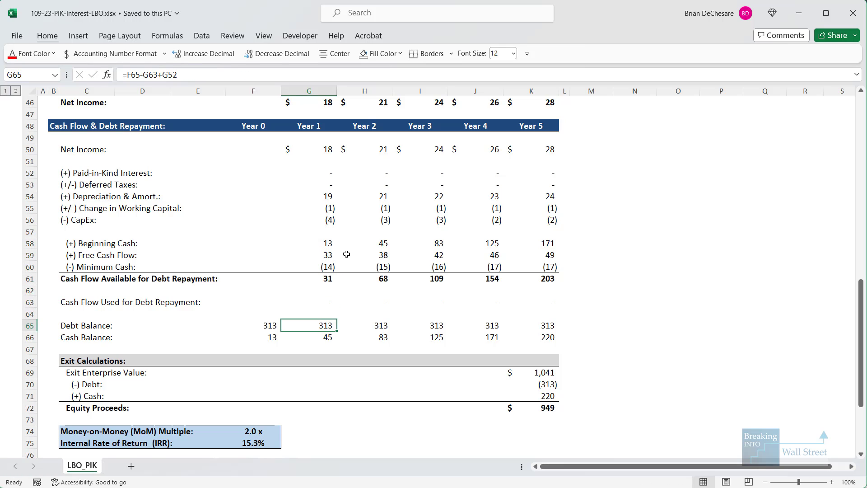
key(Left)
key(shift+Right)
key(shift+Right)
key(shift+Right)
key(shift+Right)
key(shift+Right)
key(Down)
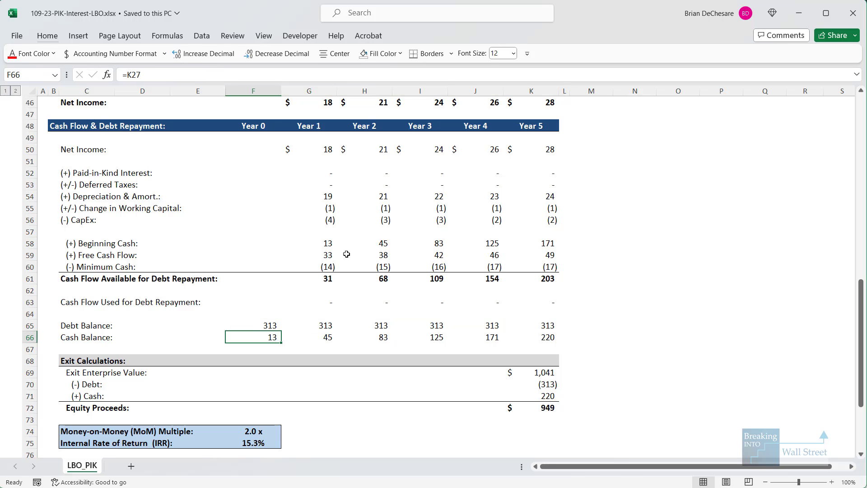
key(shift+Right)
key(shift+Right)
key(shift+Right)
key(shift+Right)
key(shift+Right)
scroll(391, 245, down, 1)
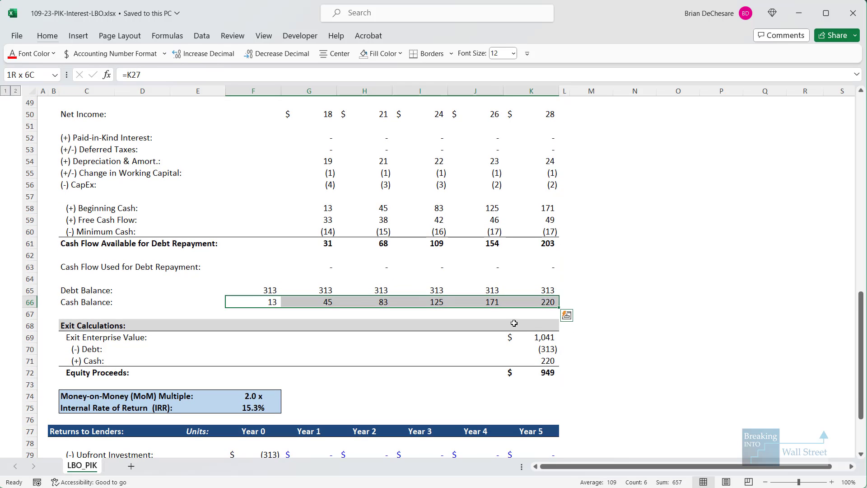
drag(520, 341, 578, 369)
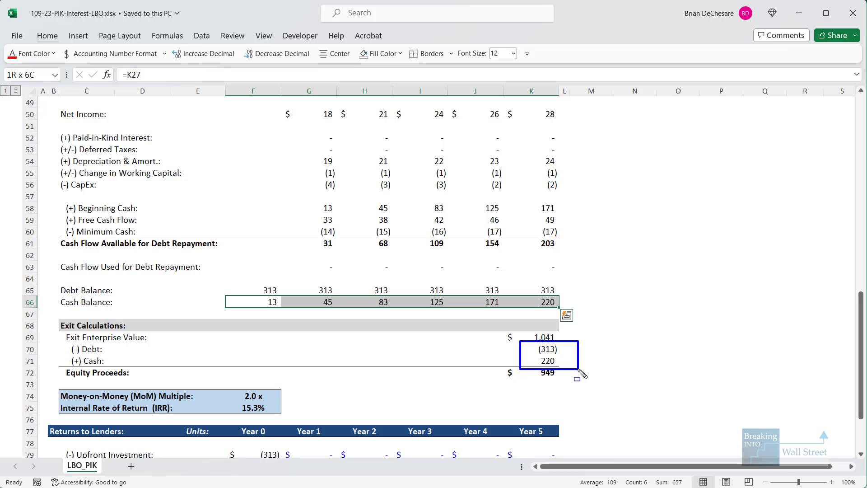
key(Escape)
Set the PIK Portion of Interest assumption in F18 to 100%
scroll(269, 266, up, 15)
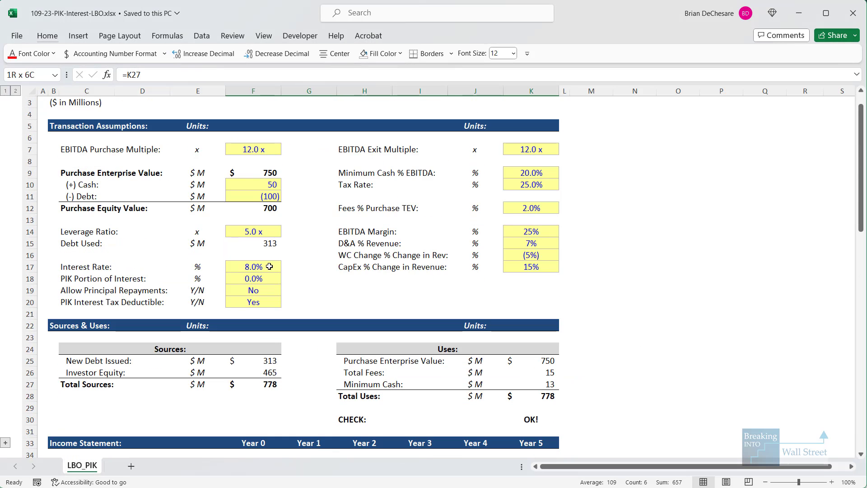
click(264, 275)
text(100)
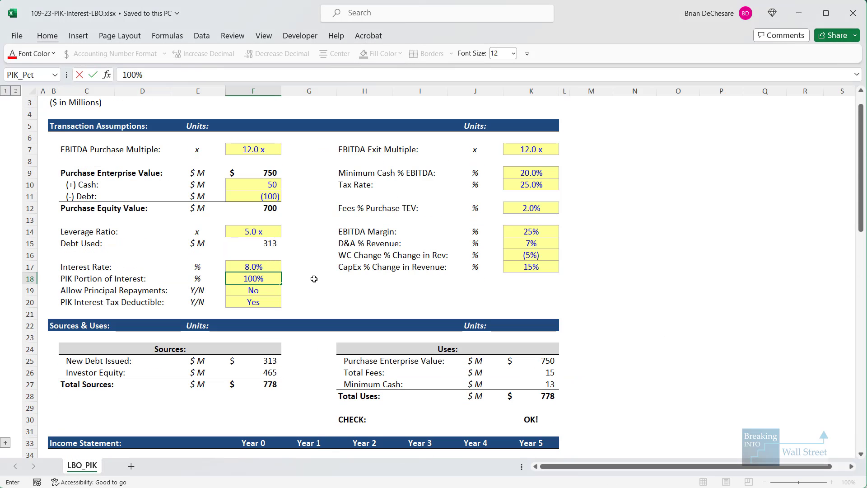
key(ctrl+Return)
Examine the Income Statement from PIK Interest to Net Income, focusing on the Paid-in-Kind Interest row across Years 1 to 5
scroll(313, 278, down, 8)
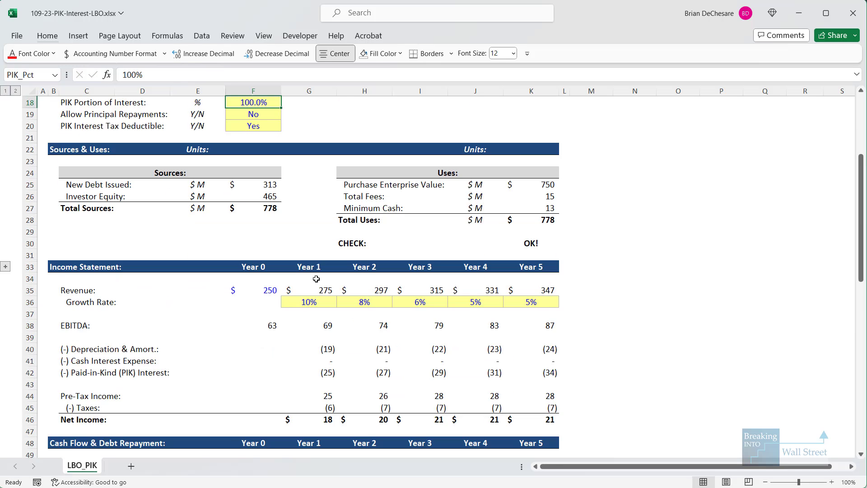
mouse_move(59, 255)
mouse_down()
mouse_move(254, 280)
mouse_move(572, 283)
mouse_move(575, 329)
mouse_up()
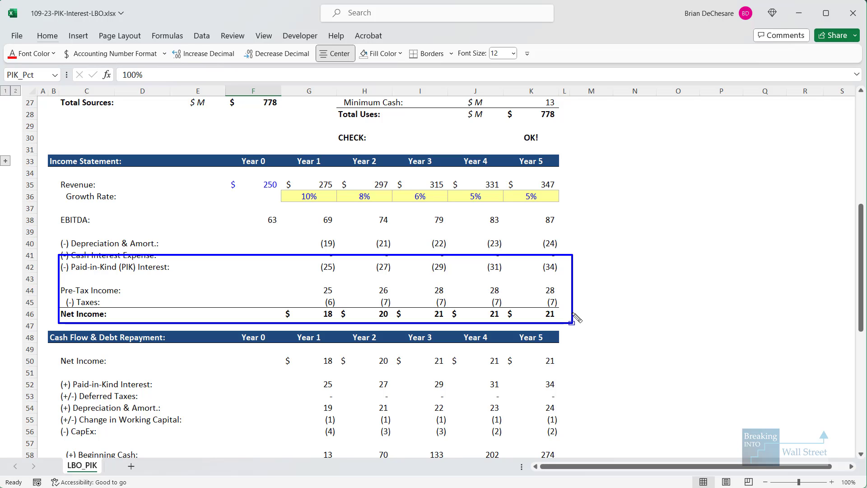
key(Escape)
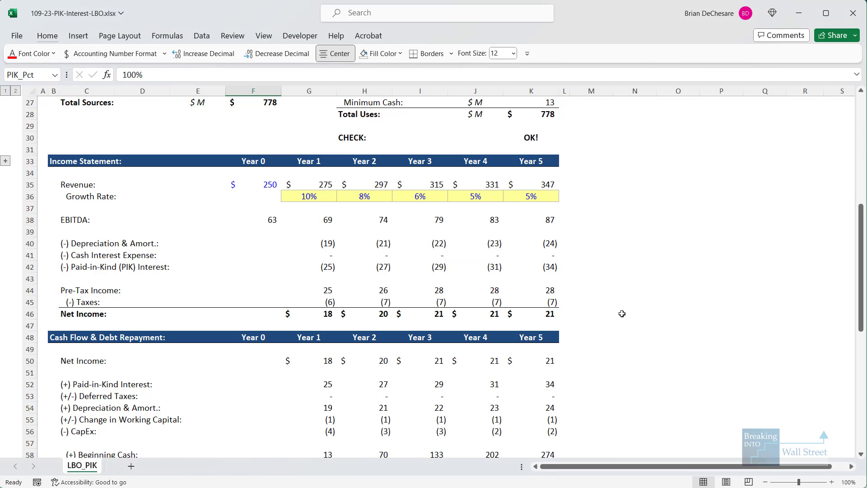
scroll(397, 235, down, 1)
click(353, 234)
drag(313, 230, 537, 231)
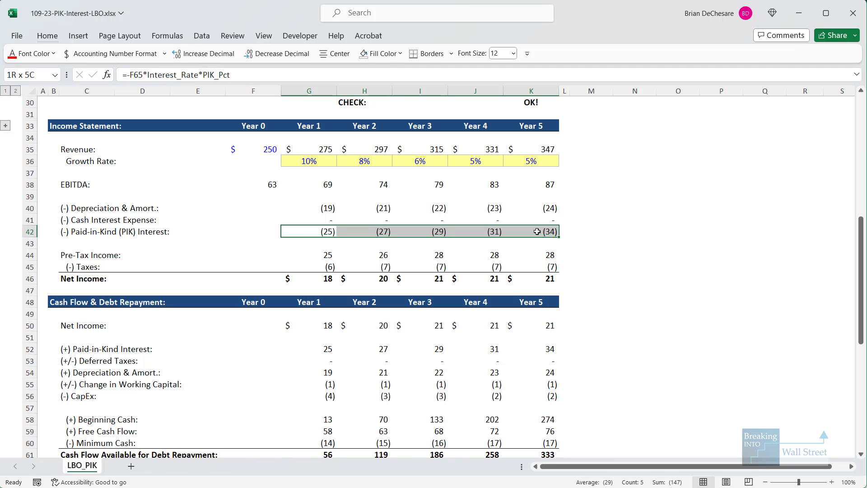
scroll(406, 316, down, 5)
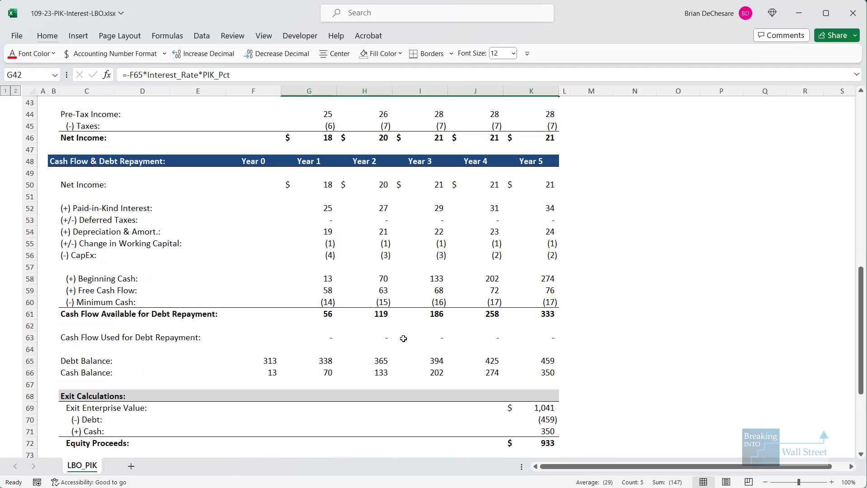
Examine the Debt Balance row across all years and trace the cells its Year 1 formula in G65 refers to
drag(266, 325, 561, 333)
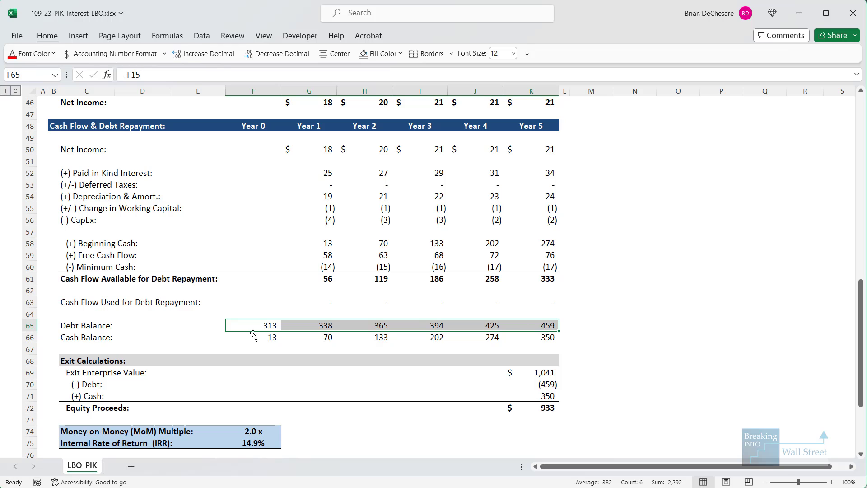
mouse_move(234, 314)
mouse_down()
mouse_move(509, 337)
mouse_move(575, 333)
mouse_up()
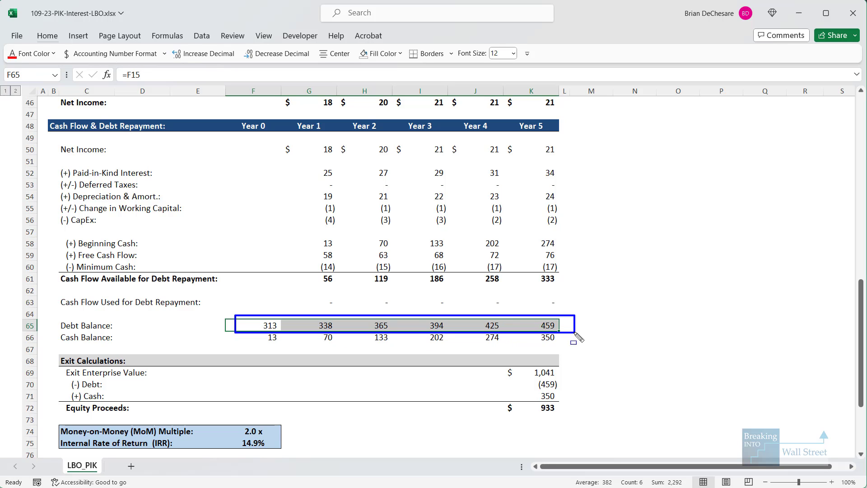
key(Escape)
double_click(322, 326)
scroll(337, 326, up, 3)
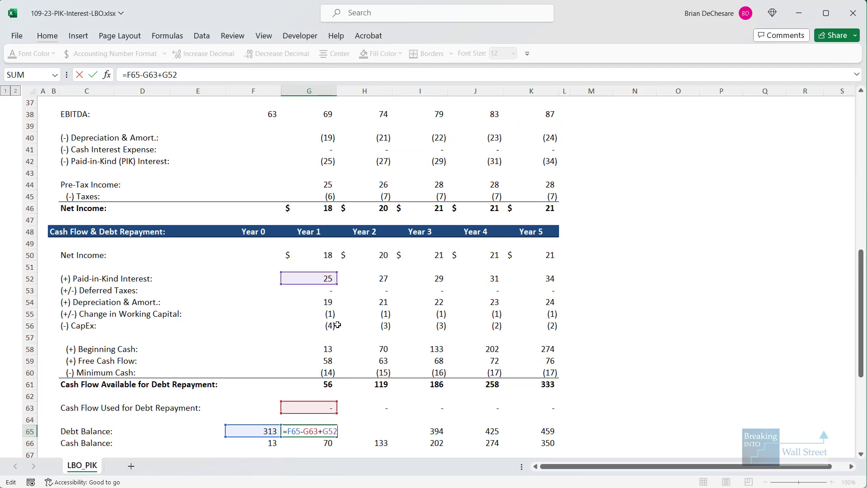
scroll(395, 251, down, 1)
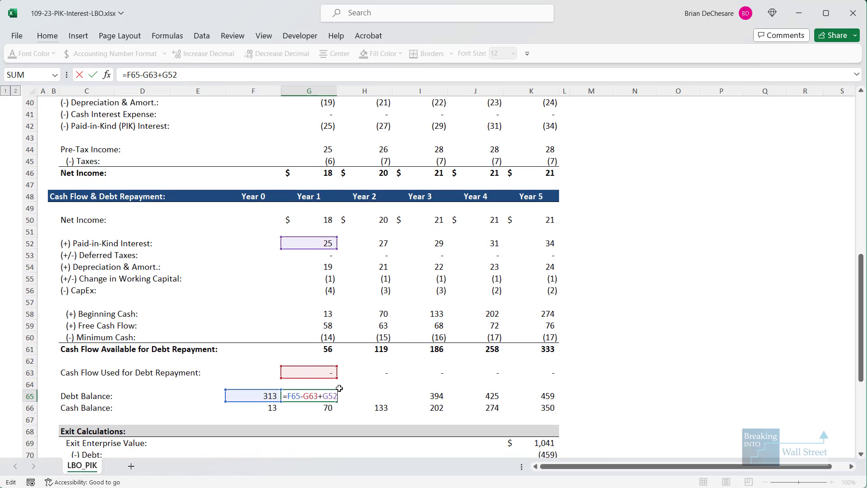
key(Escape)
Compare the Paid-in-Kind Interest add-back with Cash Flow Available for Debt Repayment and the Debt and Cash Balance rows across the years
drag(312, 233, 618, 256)
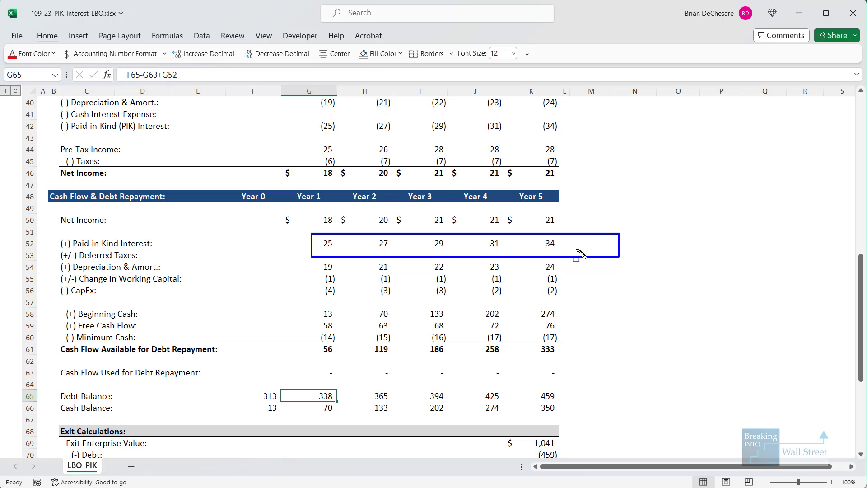
drag(46, 231, 169, 248)
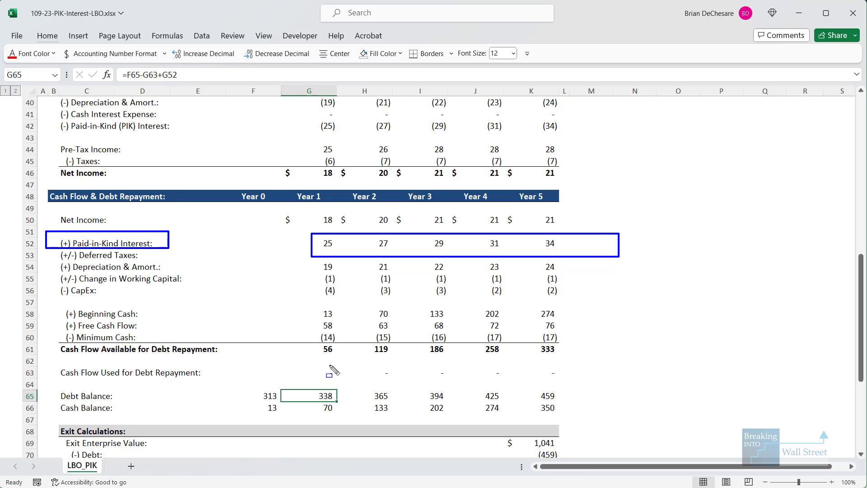
mouse_move(310, 339)
mouse_down()
mouse_move(551, 380)
mouse_move(565, 361)
mouse_up()
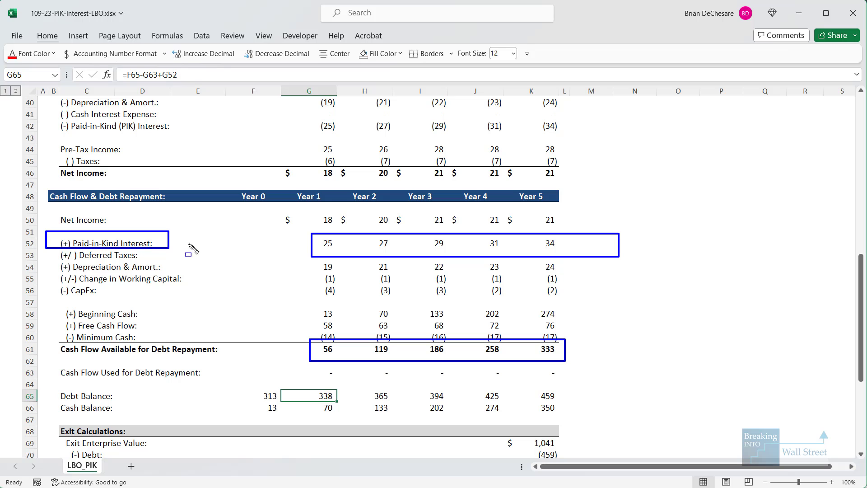
key(Escape)
scroll(327, 404, down, 2)
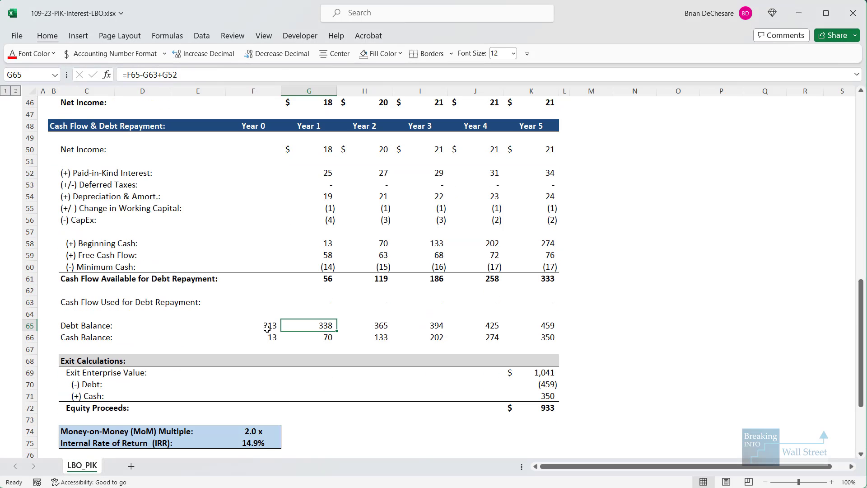
drag(271, 332, 547, 337)
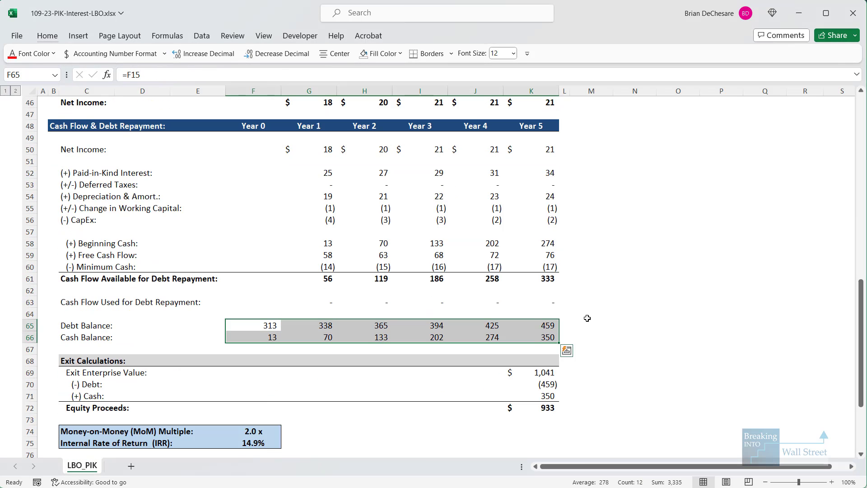
scroll(604, 312, up, 11)
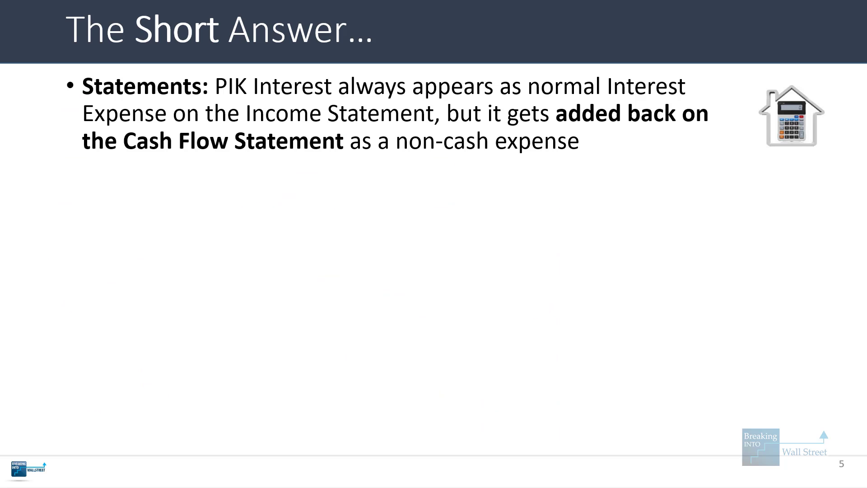
key(Right)
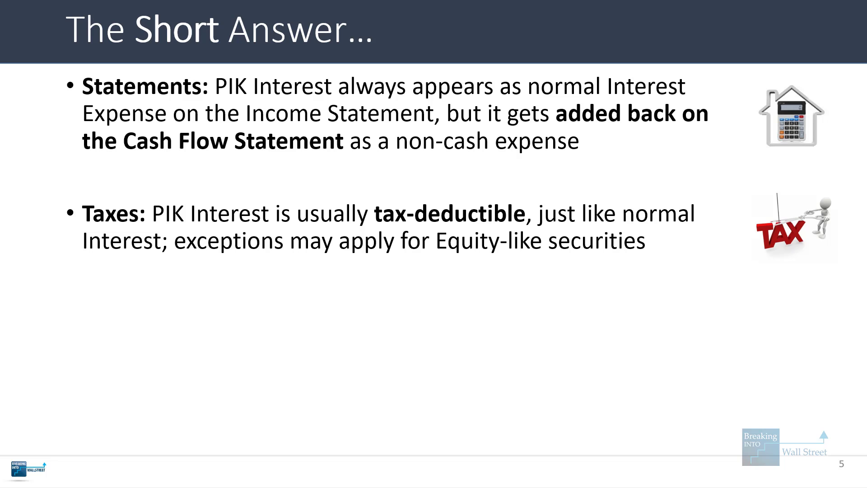
key(Right)
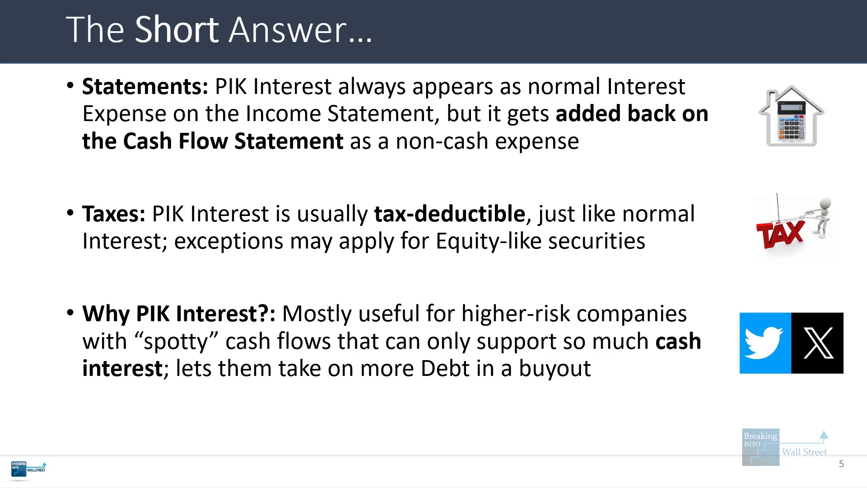
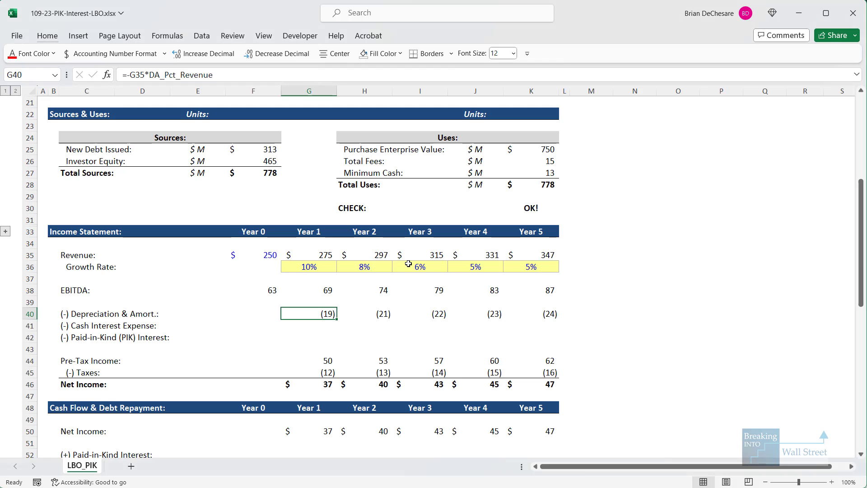
Locate the blank Cash Interest and PIK Interest rows on the Income Statement and the blank PIK add-back row in the cash flow section
drag(332, 331, 484, 342)
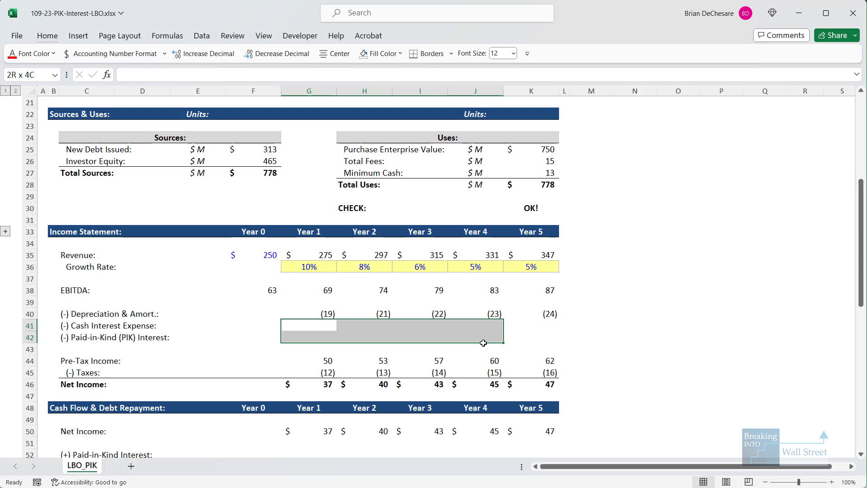
scroll(412, 310, down, 5)
click(329, 303)
scroll(316, 339, down, 2)
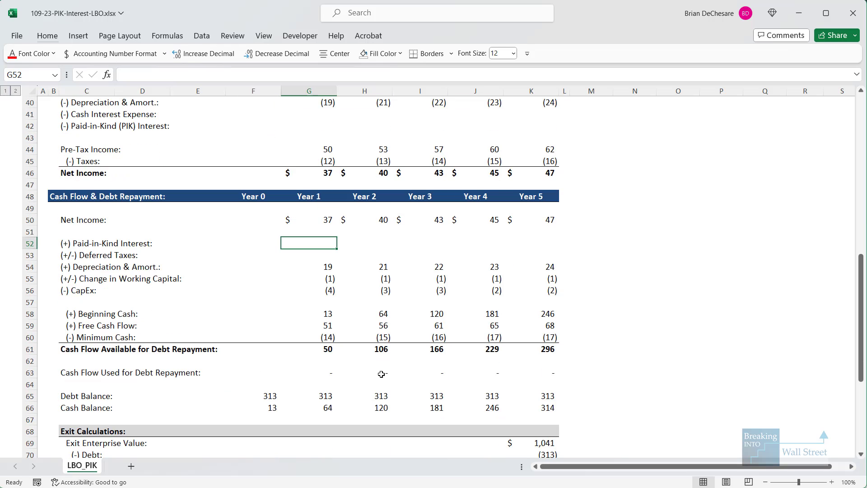
Enter the Year 1 Cash Interest Expense formula =-F65*Interest_Rate*(1-PIK_Pct) in G41 of the Income Statement
scroll(409, 343, up, 3)
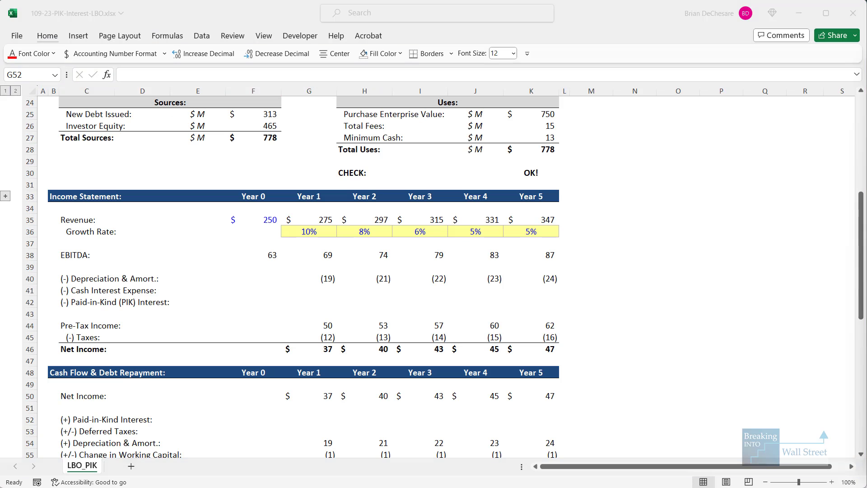
text(=)
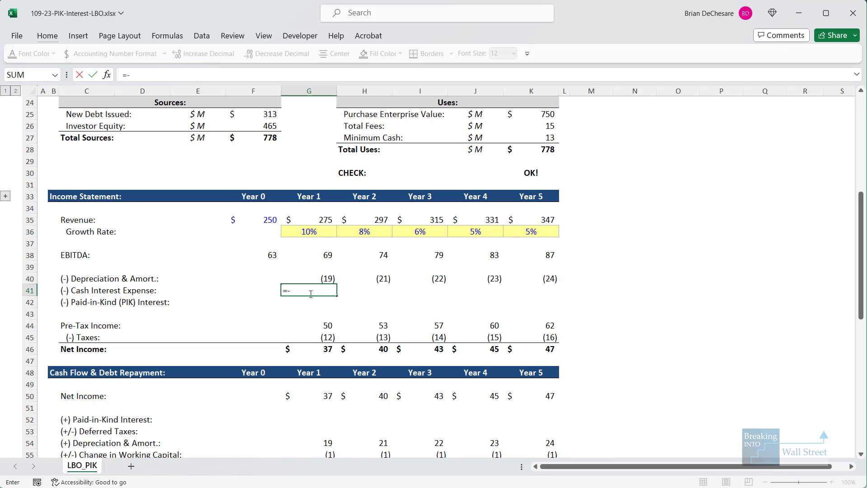
text(-)
scroll(311, 294, down, 7)
click(273, 360)
scroll(274, 358, up, 1)
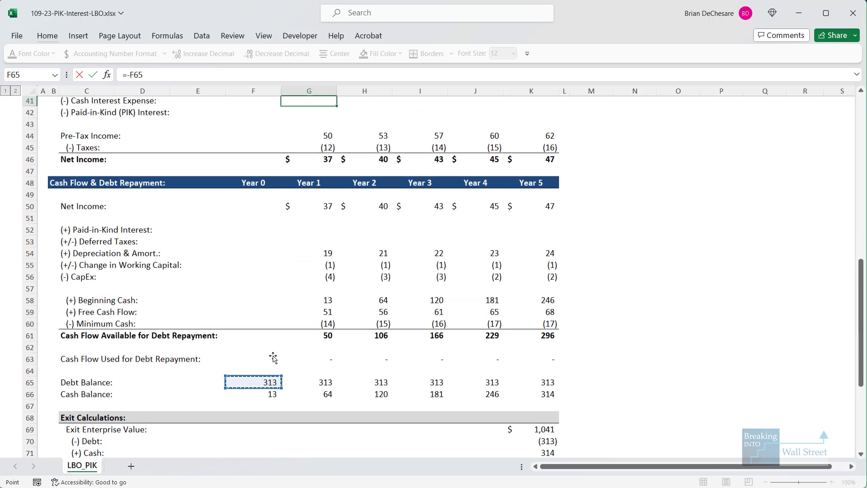
scroll(273, 358, up, 4)
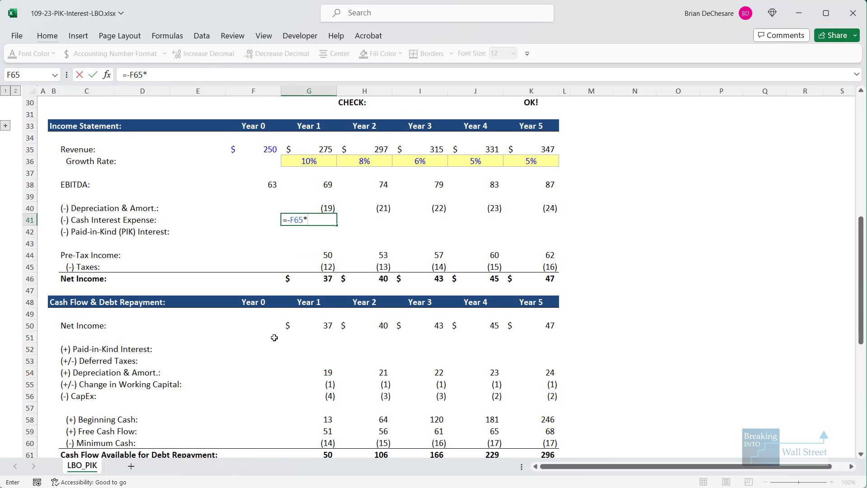
text(*)
scroll(274, 338, up, 5)
click(260, 125)
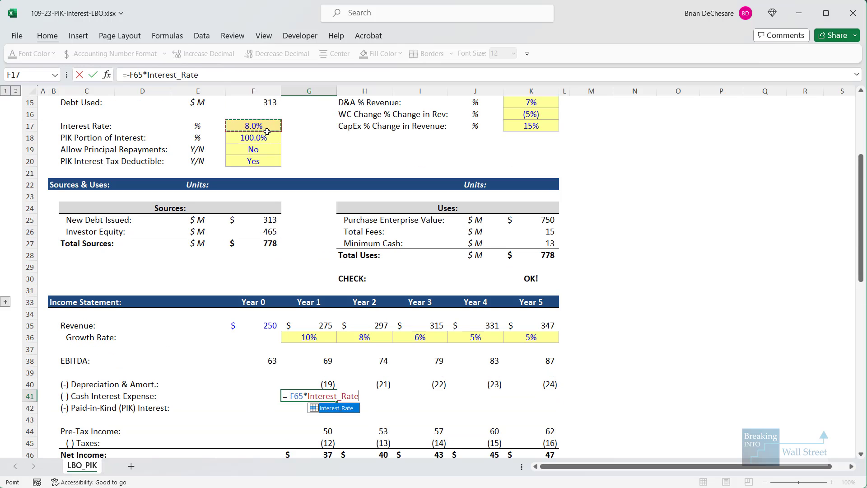
text(*)
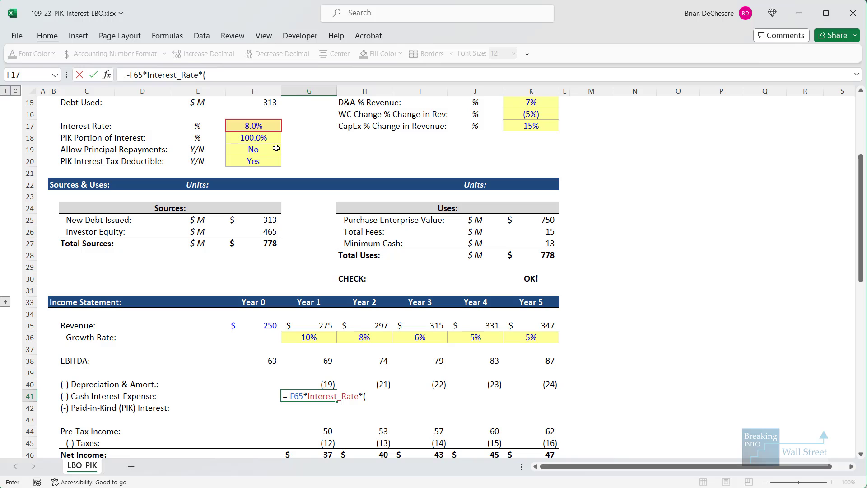
click(272, 140)
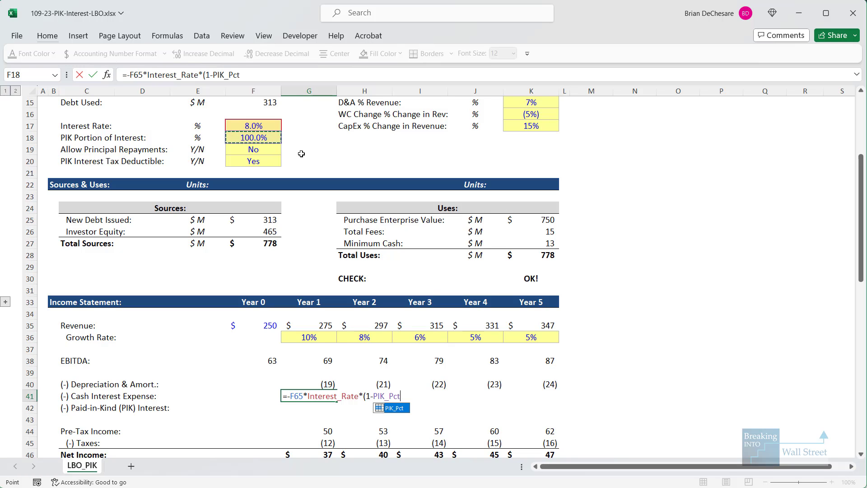
text())
key(ctrl+Return)
Copy the Year 1 Cash Interest Expense formula across to Year 5, pasting formulas only
key(ctrl+c)
key(shift+Right)
key(shift+Right)
key(shift+Right)
key(shift+Right)
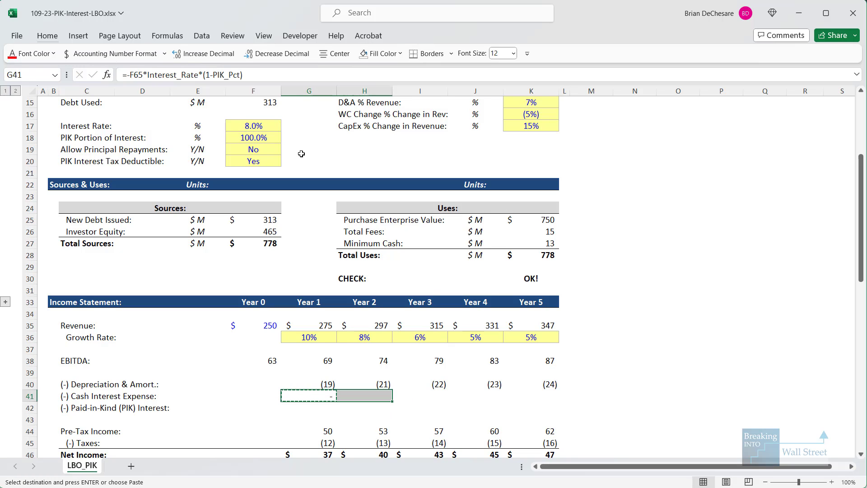
key(ctrl+alt+v)
key(f)
key(Return)
Reuse the cash interest formula for Year 1 Paid-in-Kind Interest in G42, changing it to =-F65*Interest_Rate*PIK_Pct
key(F2)
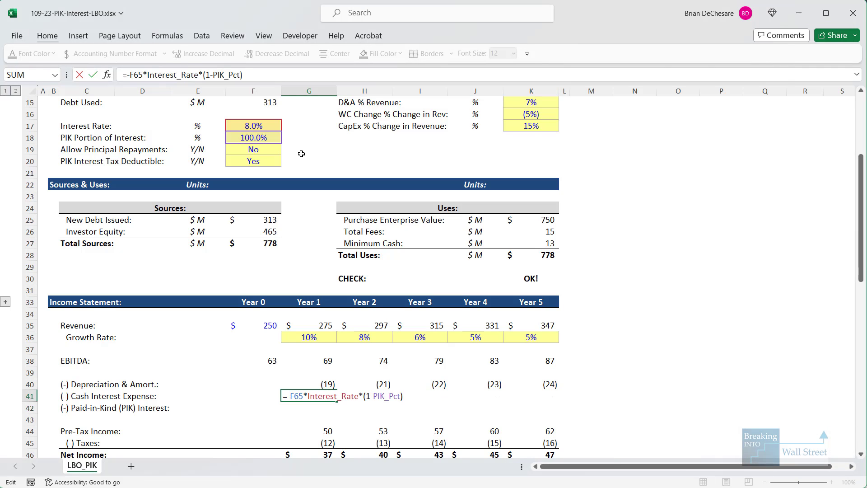
key(ctrl+c)
key(Escape)
key(Down)
scroll(342, 223, down, 1)
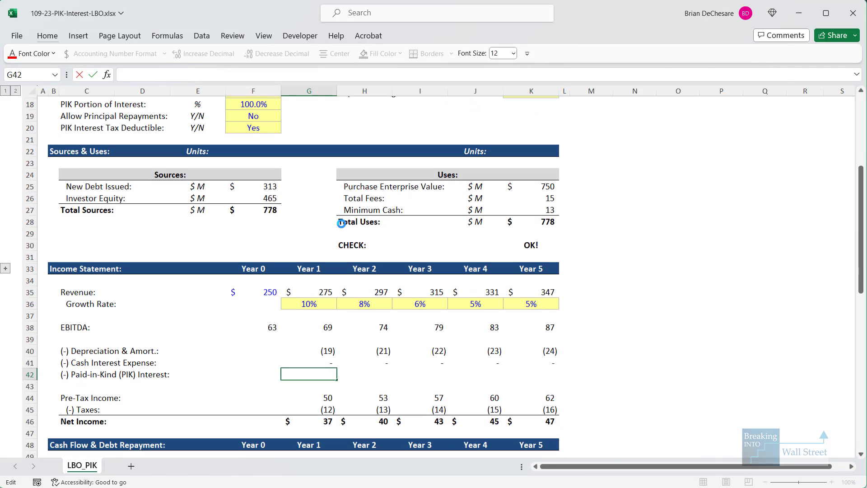
key(F2)
key(ctrl+v)
key(Left)
key(Left)
key(Left)
key(Left)
key(Left)
key(Left)
key(Left)
key(Left)
key(BackSpace)
key(BackSpace)
key(BackSpace)
key(BackSpace)
key(ctrl+Return)
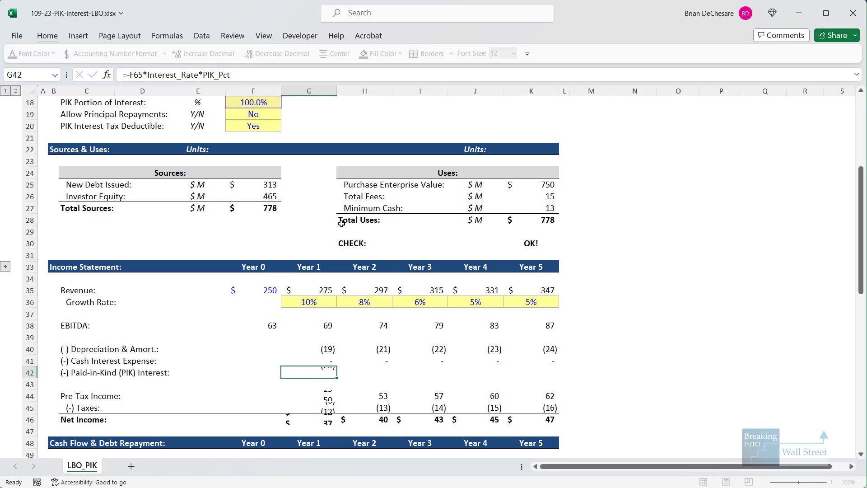
Copy the Year 1 Paid-in-Kind Interest formula on the Income Statement across to Year 5
key(ctrl+c)
key(shift+Right)
key(shift+Right)
key(shift+Right)
key(shift+Right)
key(ctrl+v)
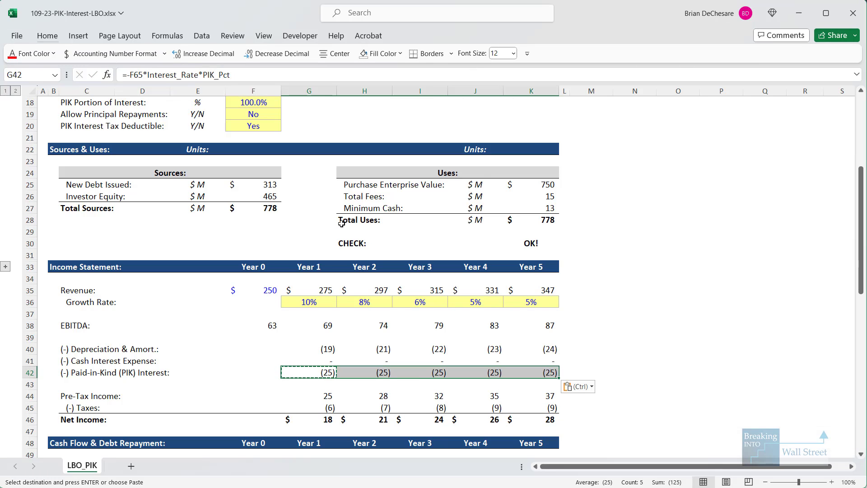
Check which Income Statement rows the Pre-Tax Income formulas include, tracing the Year 2 formula in H44
key(Down)
key(Down)
key(F2)
scroll(465, 320, down, 2)
key(Tab)
key(Right)
key(Right)
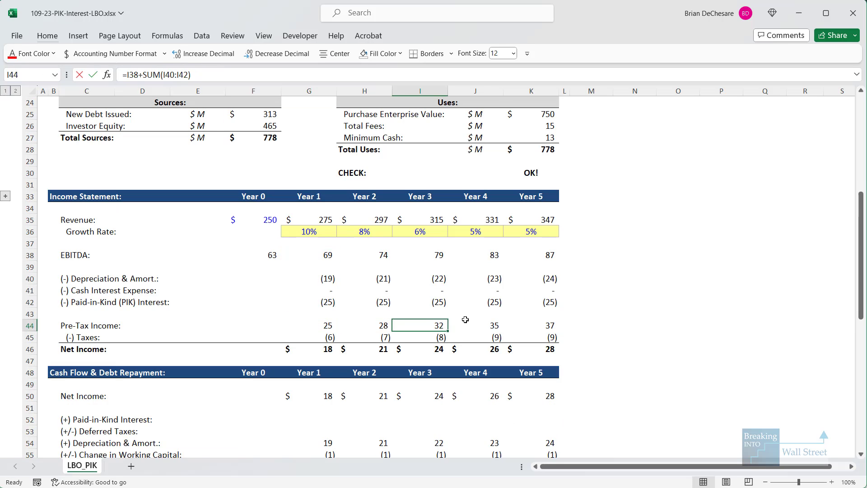
key(Left)
key(Left)
key(Left)
key(shift+Right)
key(shift+Right)
key(shift+Right)
key(shift+Right)
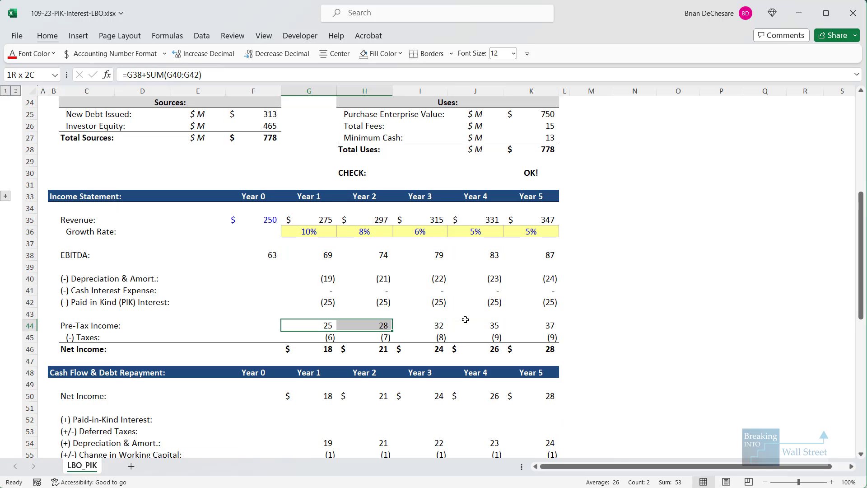
key(shift+Up)
key(shift+Up)
key(shift+Up)
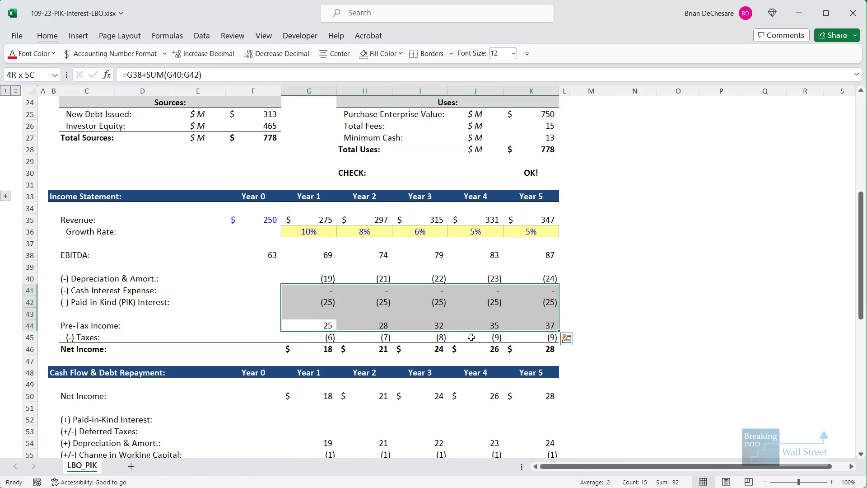
double_click(386, 326)
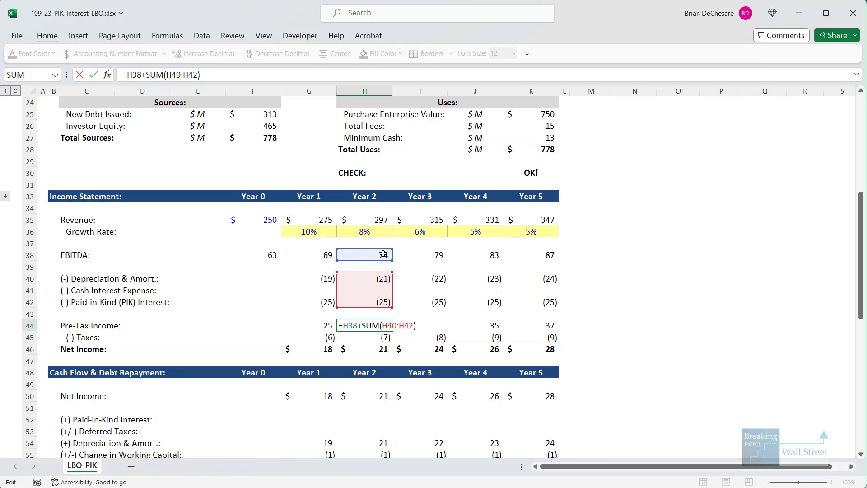
key(Escape)
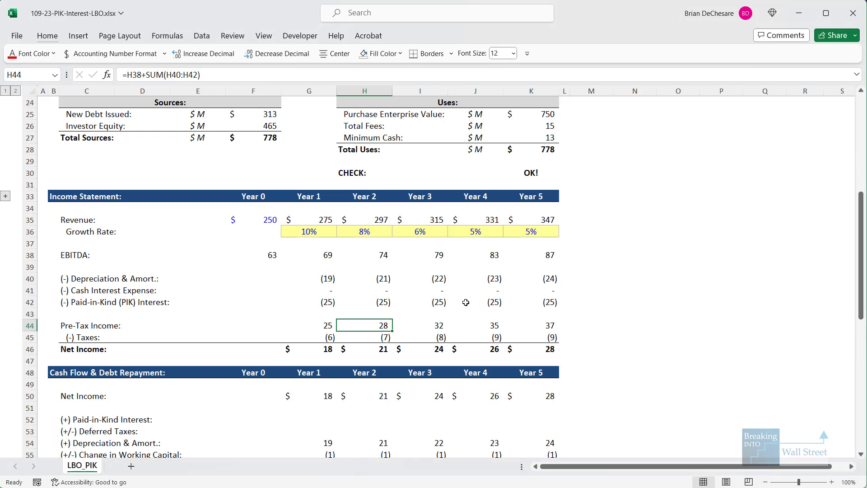
Add back Year 1 Paid-in-Kind Interest in the cash flow section with the formula =-G42 in G52
scroll(451, 316, down, 2)
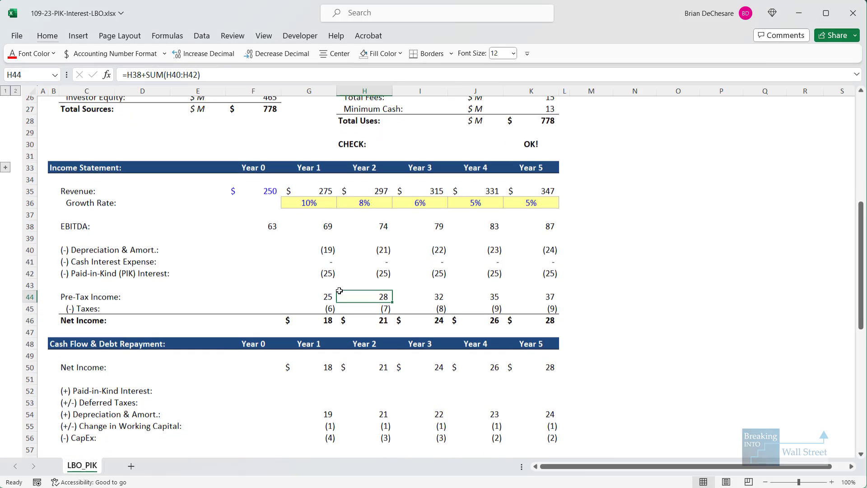
click(335, 273)
text(=)
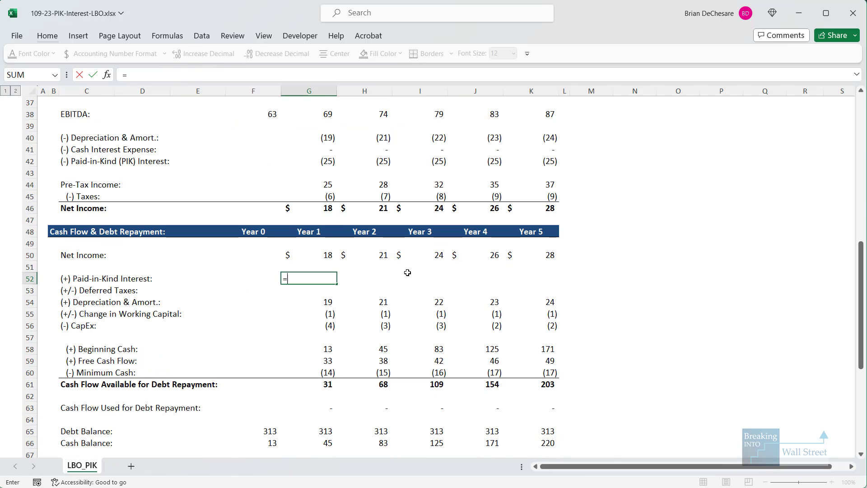
text(-)
scroll(371, 246, up, 1)
click(325, 197)
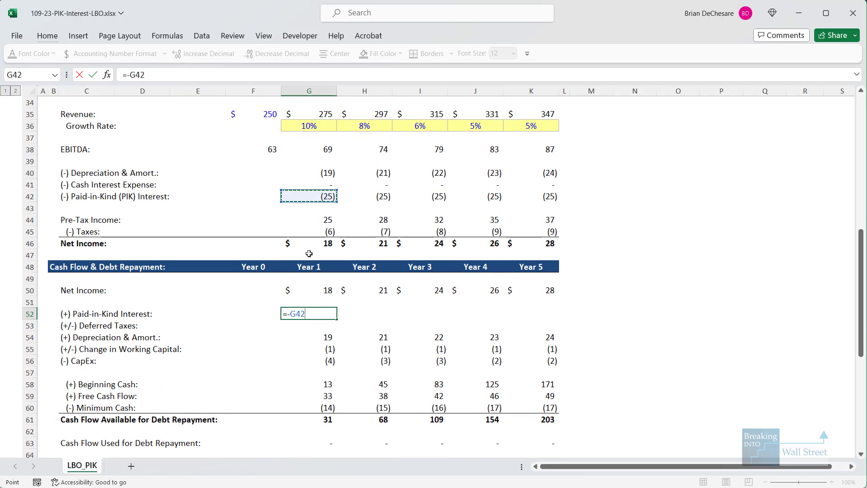
key(ctrl+Return)
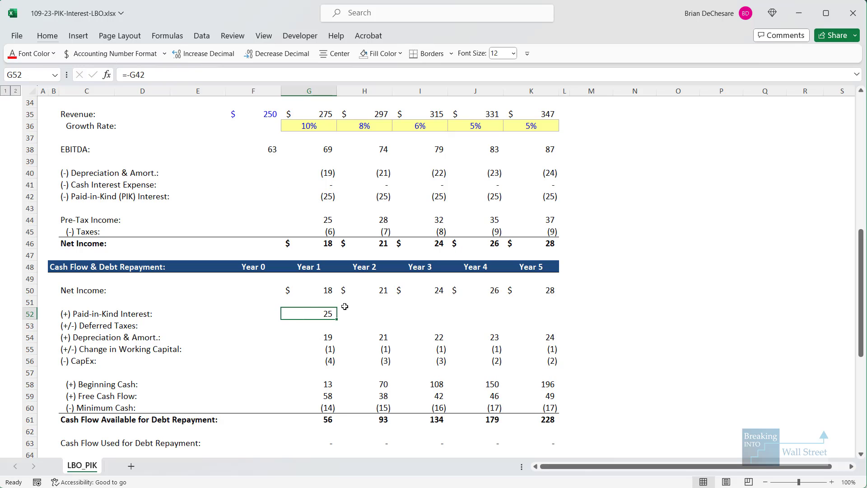
Fill the Paid-in-Kind Interest add-back formula across the cash flow section from Year 1 to Year 5
key(shift+Right)
key(shift+Right)
key(shift+Right)
key(shift+Right)
key(ctrl+r)
mouse_move(300, 409)
mouse_down()
mouse_move(362, 420)
mouse_move(571, 427)
mouse_up()
key(Escape)
click(601, 406)
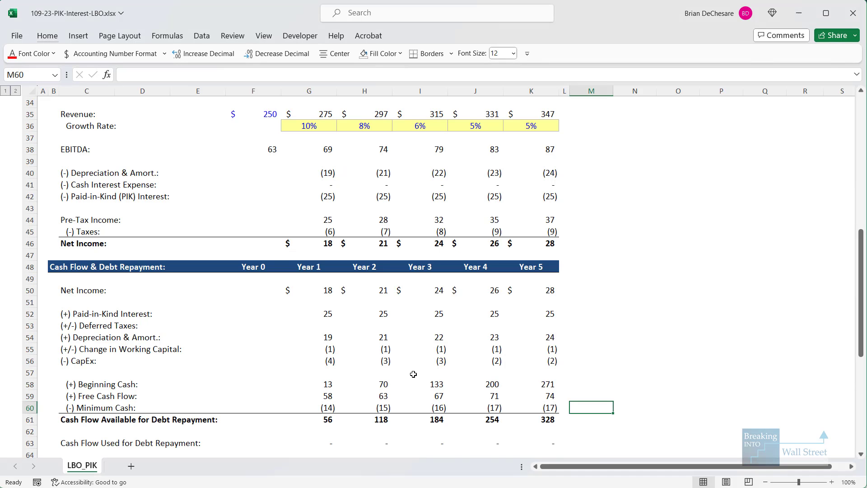
Extend the Year 1 Debt Balance formula in G65 to add the PIK interest, making it =F65-G63+G52
scroll(405, 365, down, 3)
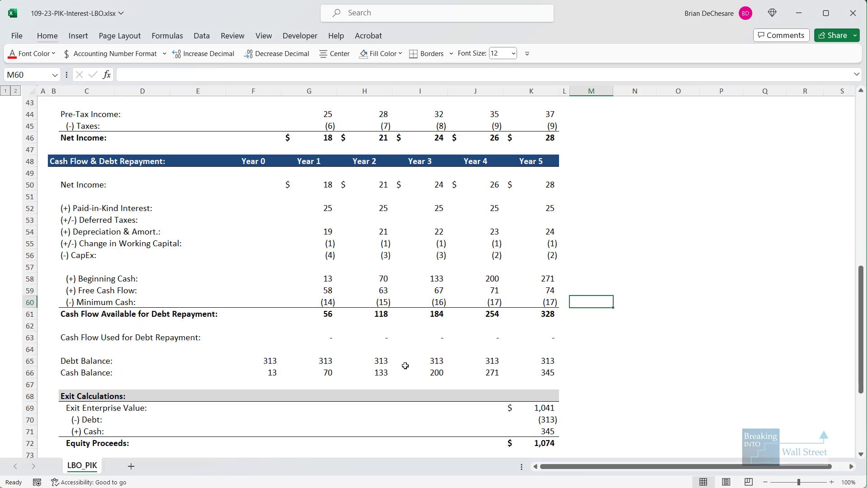
click(317, 361)
key(F2)
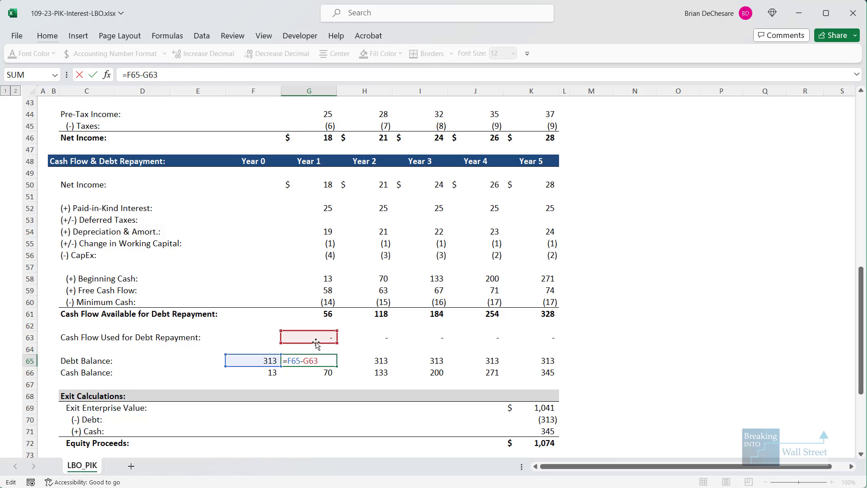
click(322, 202)
click(323, 209)
key(Return)
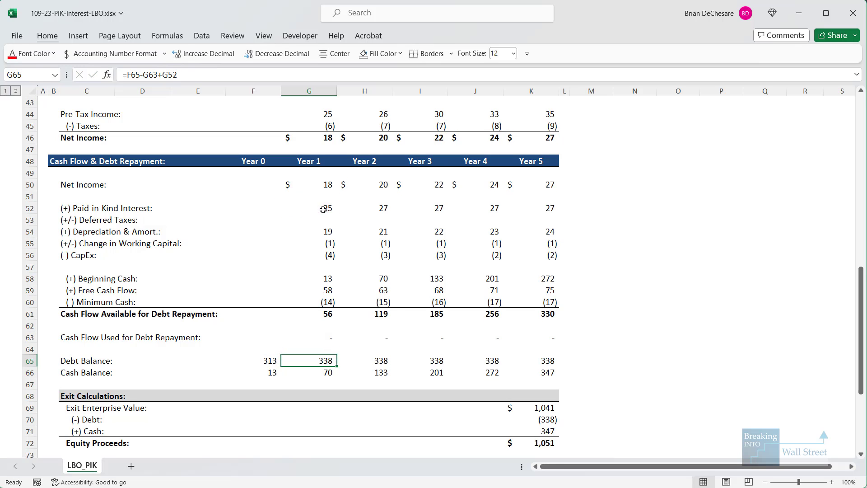
Copy the Year 1 Debt Balance formula across to Year 5, pasting formulas only
key(ctrl+c)
key(ctrl+shift+Right)
key(ctrl+alt+v)
key(f)
key(Return)
key(Escape)
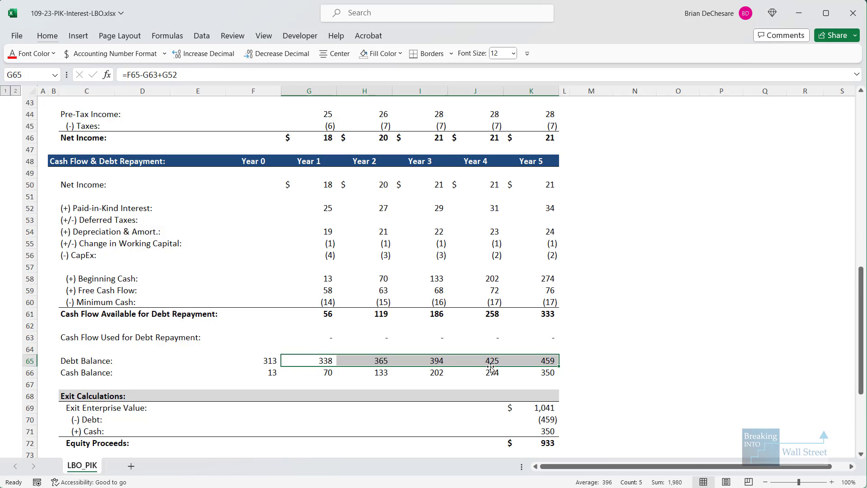
Examine the Year 5 debt, cash and exit figures, and the Paid-in-Kind Interest row across the Income Statement
scroll(491, 368, down, 1)
click(413, 380)
drag(524, 313, 581, 338)
drag(532, 374, 574, 391)
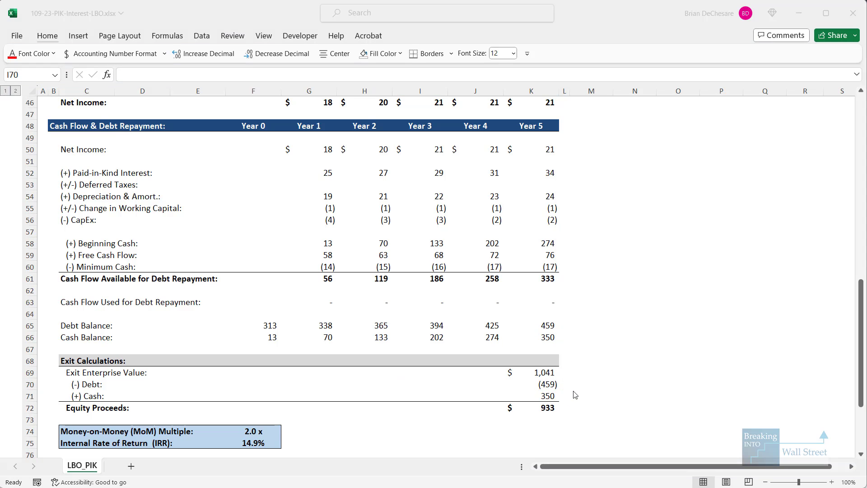
scroll(460, 346, up, 7)
scroll(459, 346, up, 1)
click(527, 338)
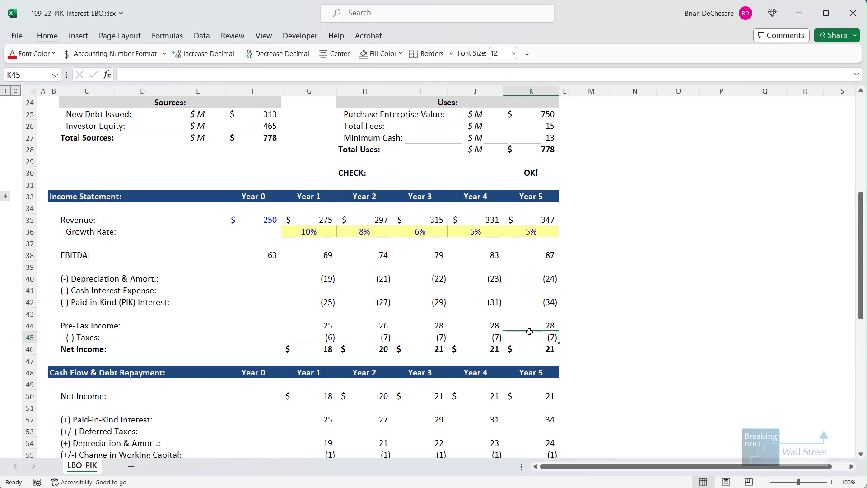
click(309, 360)
drag(317, 299, 572, 319)
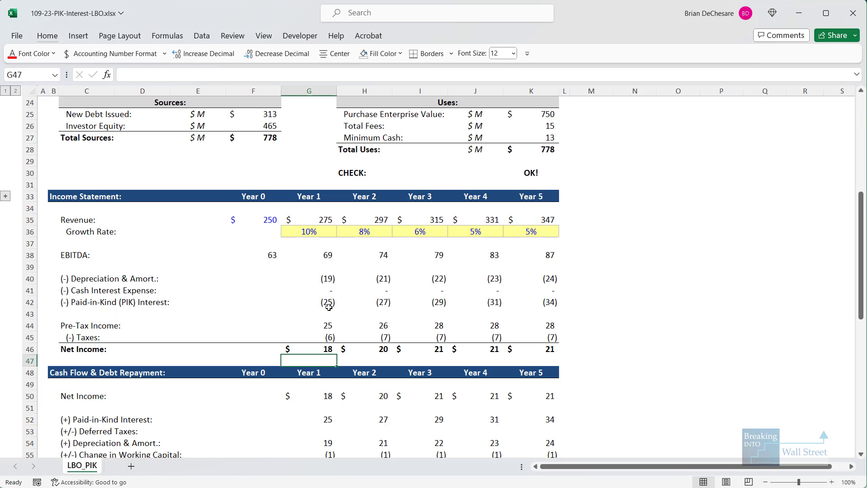
Trace the Year 1 formulas for Pre-Tax Income, Debt Balance and Cash Balance
click(329, 306)
scroll(329, 307, down, 2)
key(Down)
key(Down)
key(F2)
key(Escape)
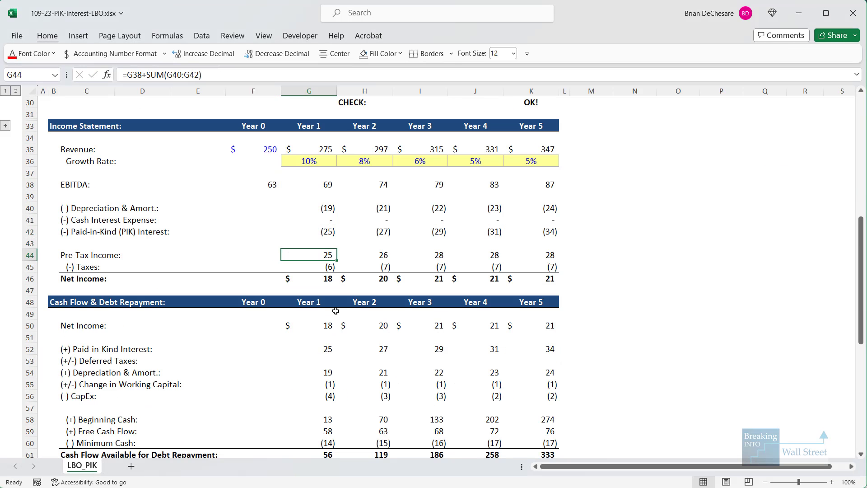
key(Down)
scroll(312, 390, down, 5)
click(332, 324)
key(F2)
key(Escape)
key(Down)
key(F2)
key(Escape)
Inspect the Year 1 Cash Flow Available for Debt Repayment formula and the Free Cash Flow formulas across the years
key(Up)
key(Up)
key(Up)
key(Up)
key(Up)
key(F2)
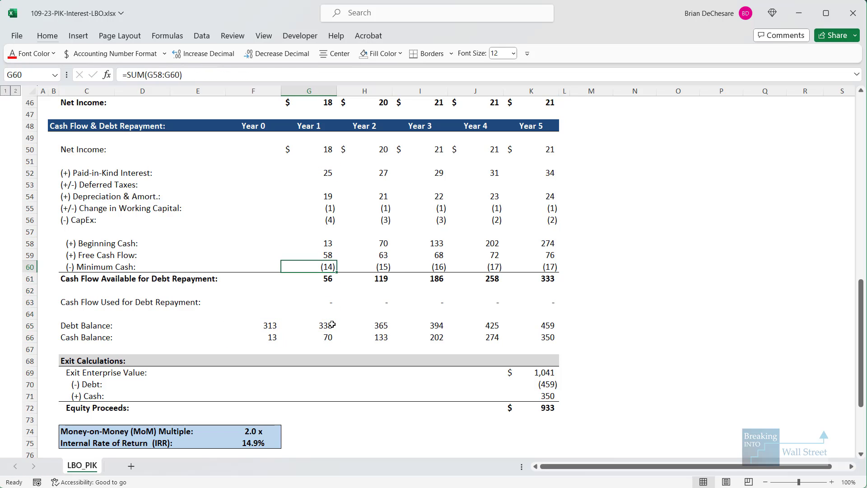
key(Escape)
key(Up)
key(Up)
key(F2)
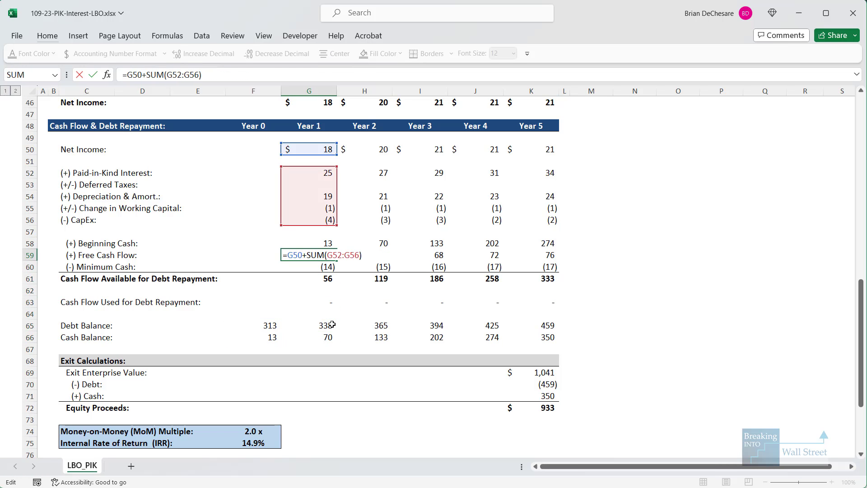
key(Escape)
key(Right)
key(F2)
key(Escape)
key(Right)
key(Right)
key(F2)
key(Escape)
key(Right)
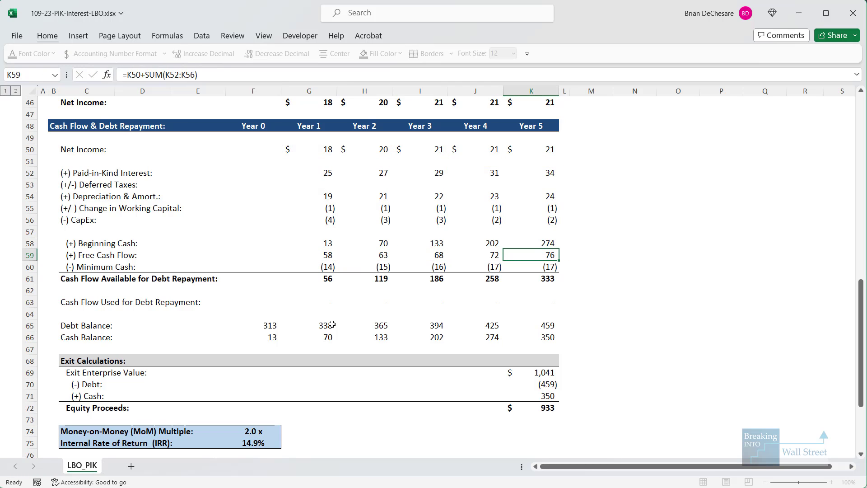
Trace the Debt and Cash formulas in the Exit Calculations and the Cash Balance formula in Year 5
click(544, 384)
key(F2)
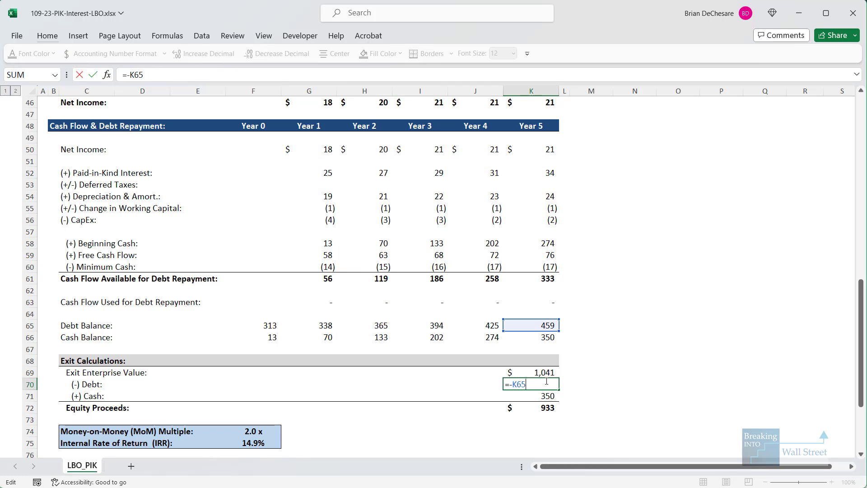
key(Escape)
key(Down)
key(F2)
key(Escape)
click(544, 337)
key(F2)
key(Escape)
key(Left)
key(Left)
key(Left)
key(Left)
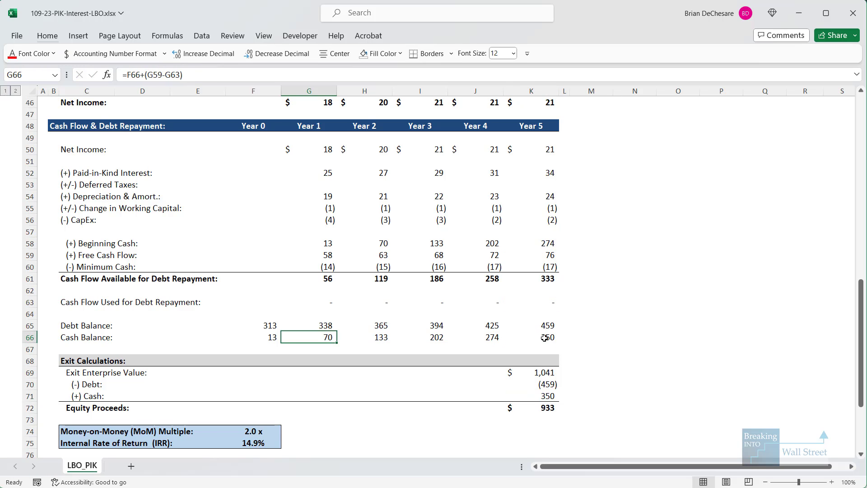
Trace the Cash Balance formulas in Year 1 and Year 2
key(F2)
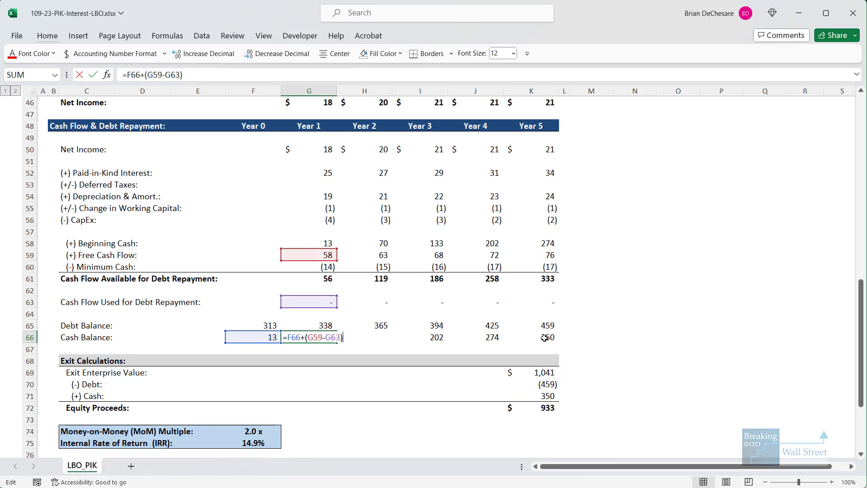
key(Escape)
key(Right)
key(F2)
key(Escape)
key(Left)
key(F2)
key(Escape)
Inspect the Year 1 formula for Cash Flow Used for Debt Repayment
scroll(397, 314, down, 2)
click(330, 224)
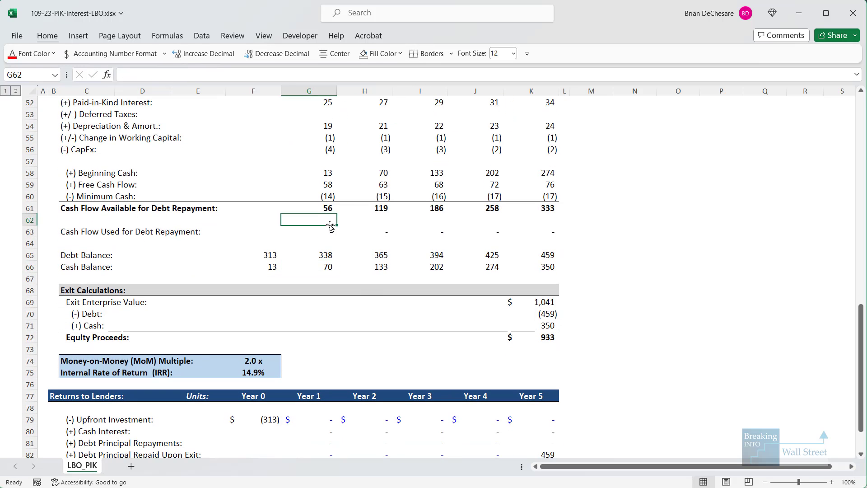
click(331, 254)
key(Up)
key(Up)
key(F2)
scroll(352, 255, up, 1)
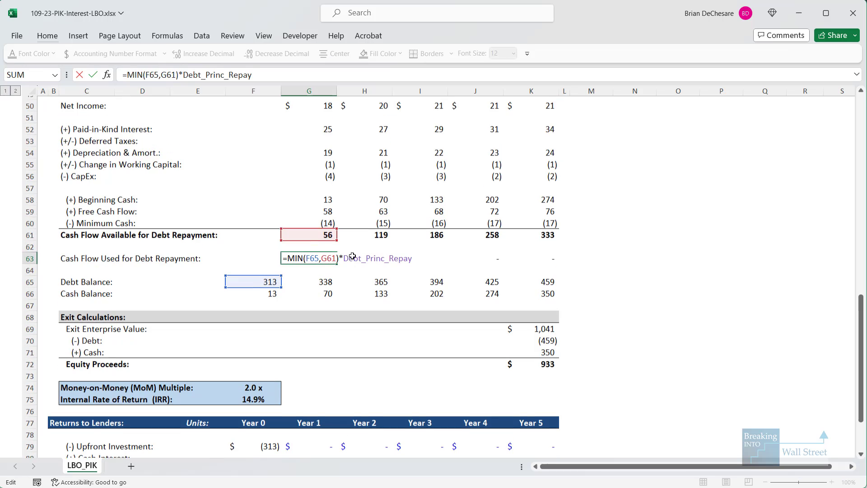
key(Escape)
Compare the Cash Flow Available for Debt Repayment row with the Cash Flow Used for Debt Repayment row across Years 1 to 5
drag(301, 235, 572, 251)
drag(306, 259, 586, 280)
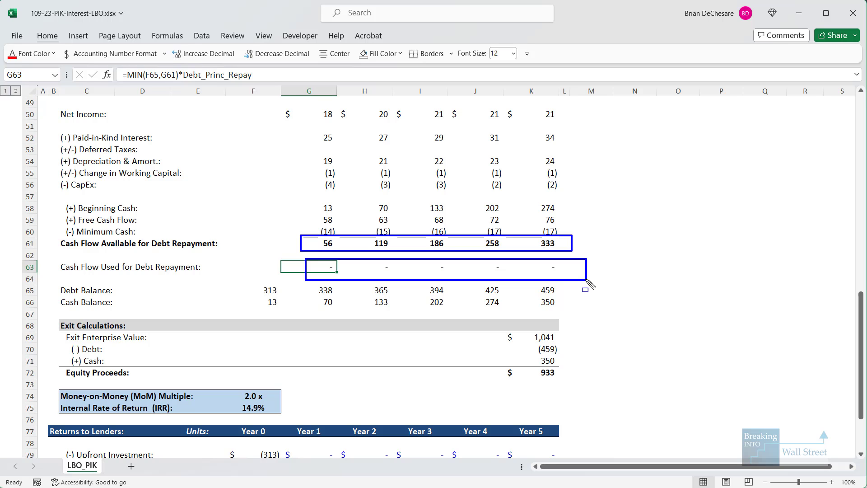
key(Escape)
click(627, 279)
scroll(611, 282, up, 2)
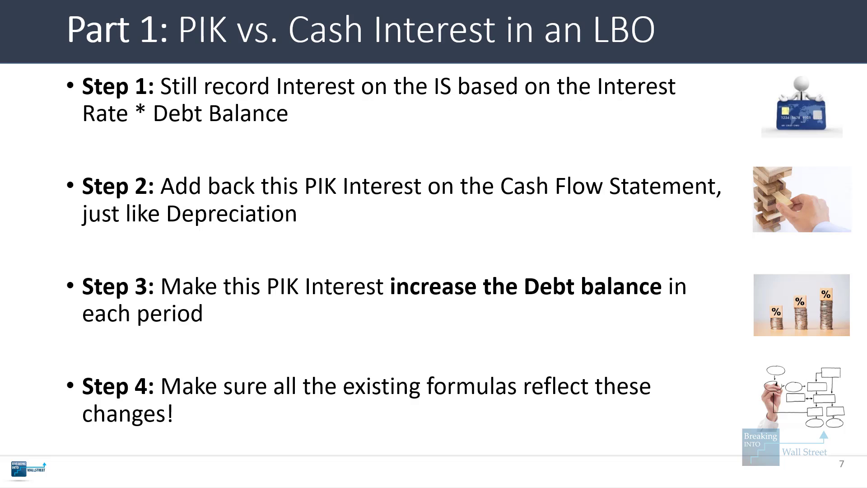
key(Right)
key(Right)
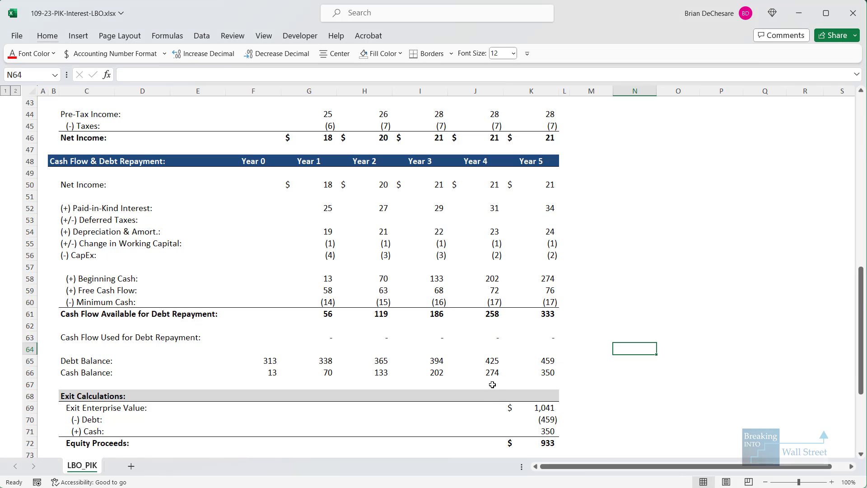
Set the PIK Portion of Interest to 0% and check the Money-on-Money Multiple and IRR below the Exit Calculations
scroll(434, 358, down, 5)
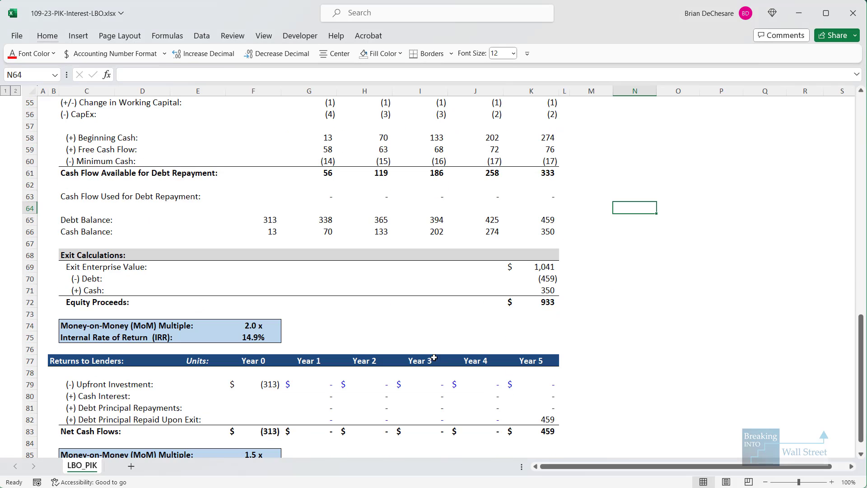
click(255, 341)
scroll(258, 316, up, 17)
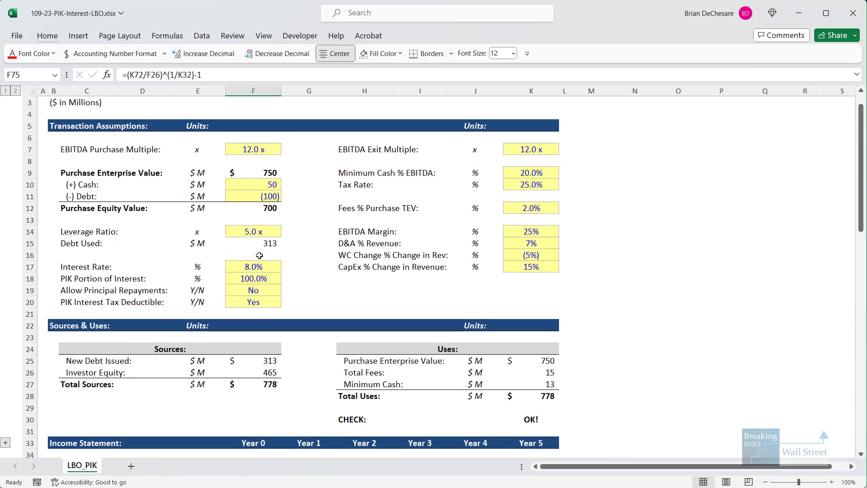
click(258, 273)
text(0)
key(ctrl+Return)
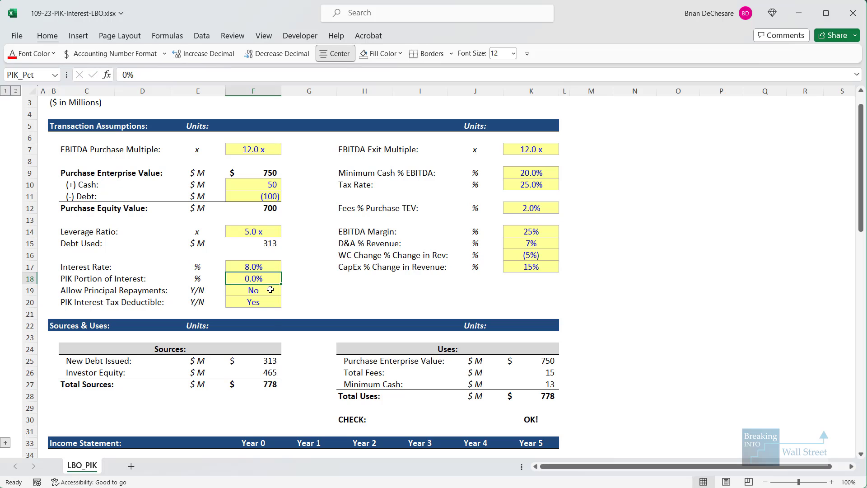
scroll(273, 327, down, 15)
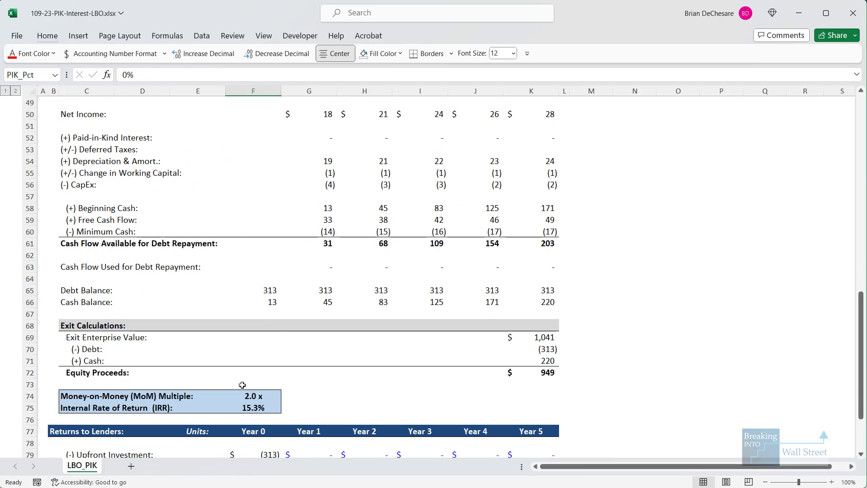
drag(226, 384, 307, 416)
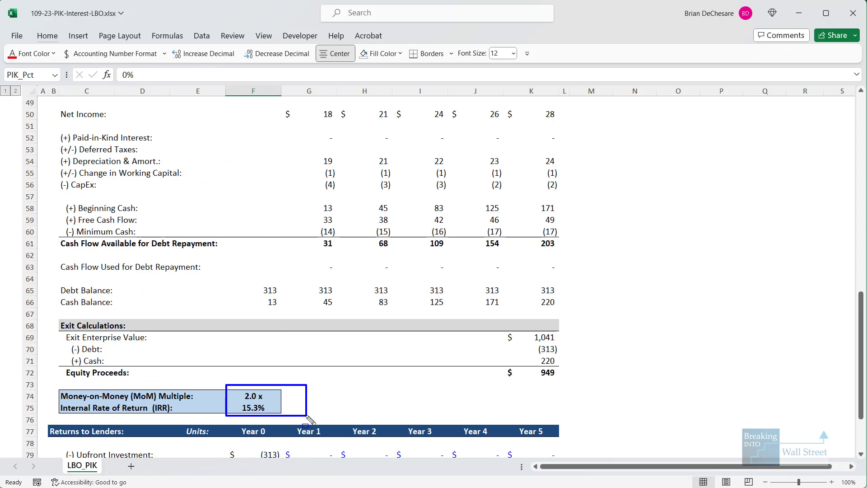
key(Escape)
Set the PIK Portion of Interest back to 100% and recheck the Money-on-Money Multiple and IRR
scroll(289, 204, up, 12)
text(100)
key(ctrl+Return)
scroll(284, 185, down, 13)
drag(226, 349, 299, 384)
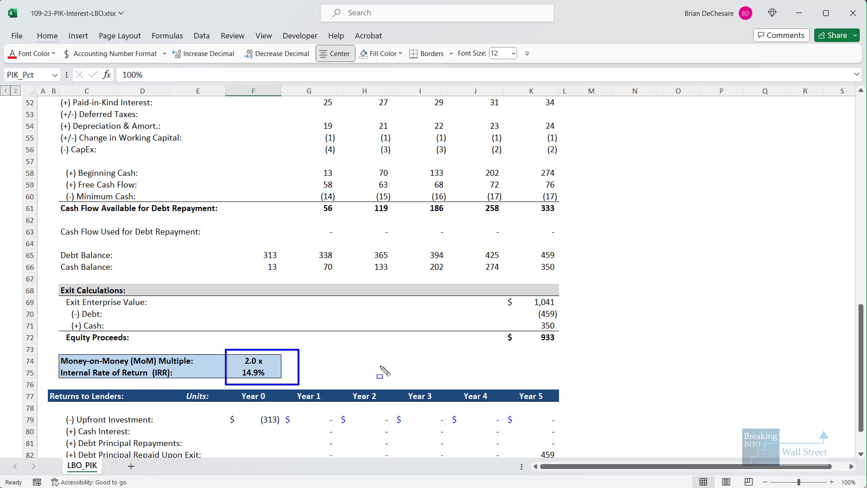
key(Escape)
Examine the Debt figure deducted in the Exit Calculations
click(477, 360)
drag(525, 304, 568, 319)
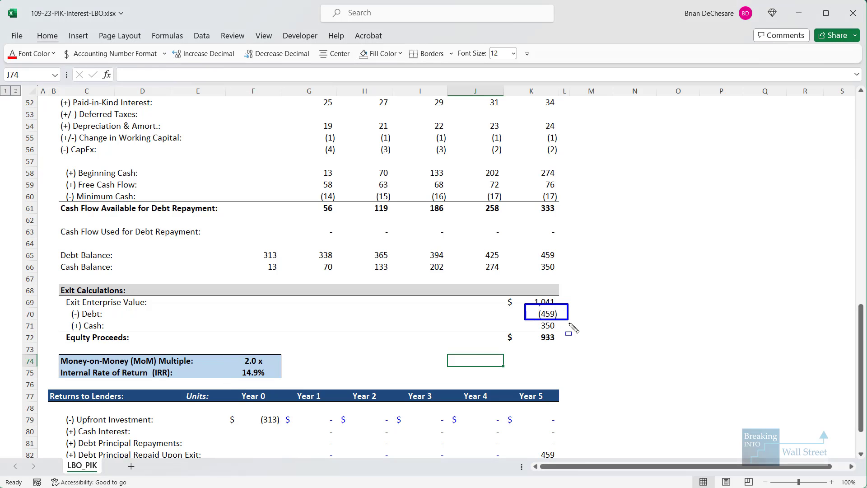
key(Escape)
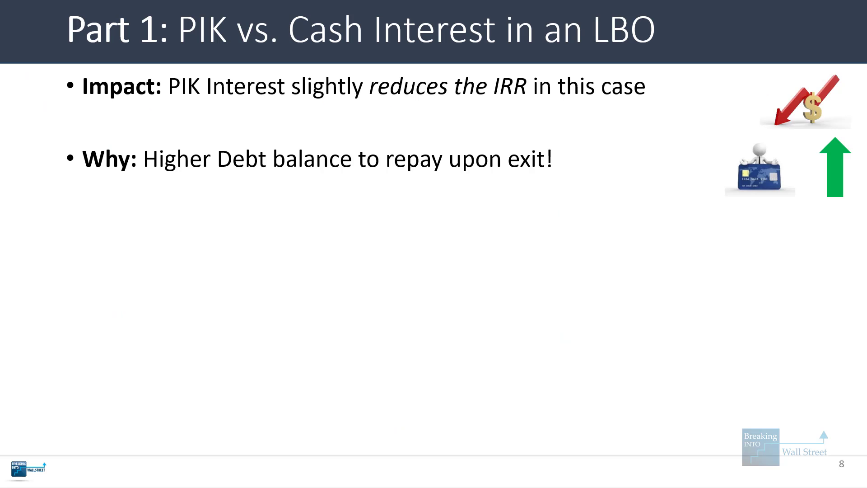
key(Right)
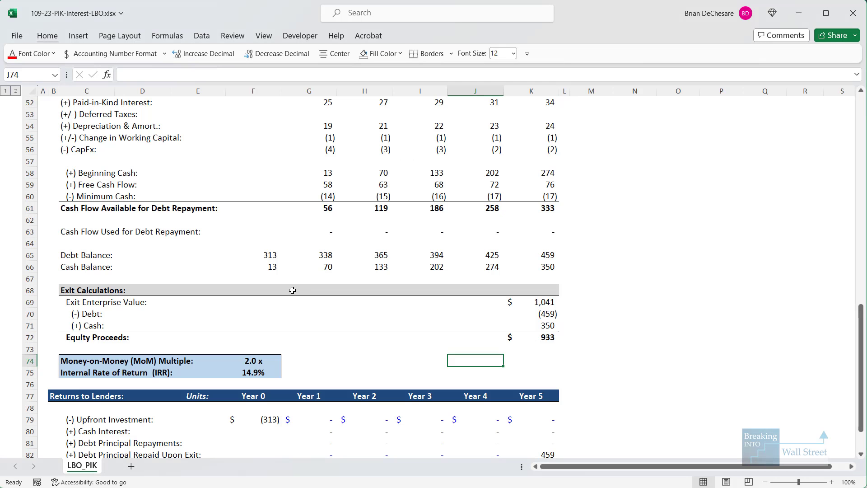
Examine the Cash Flow Available for Debt Repayment row, the Year 5 Cash Balance and the exit Cash, ending on the Year 2 Debt Balance
mouse_move(310, 198)
mouse_down()
mouse_move(584, 237)
mouse_move(621, 222)
mouse_up()
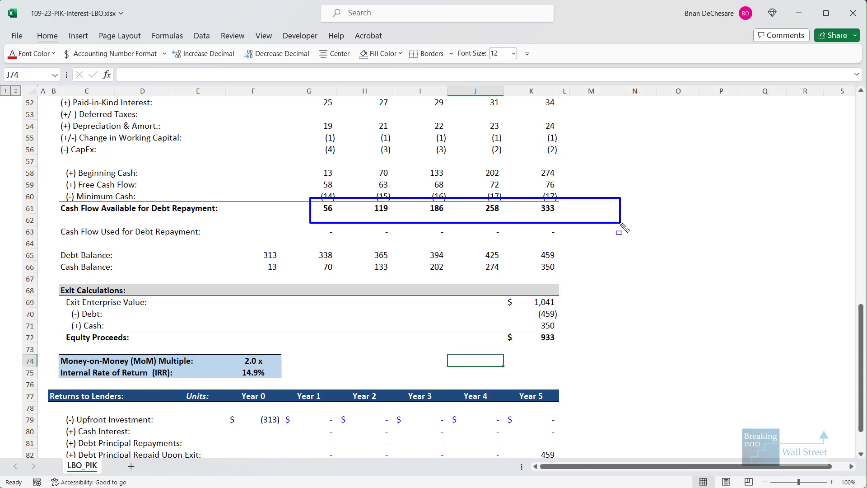
drag(525, 259, 586, 276)
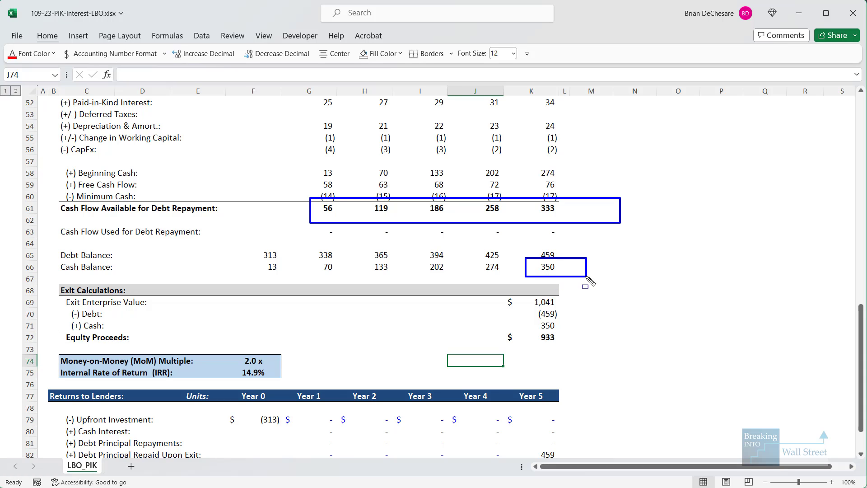
drag(536, 315, 567, 332)
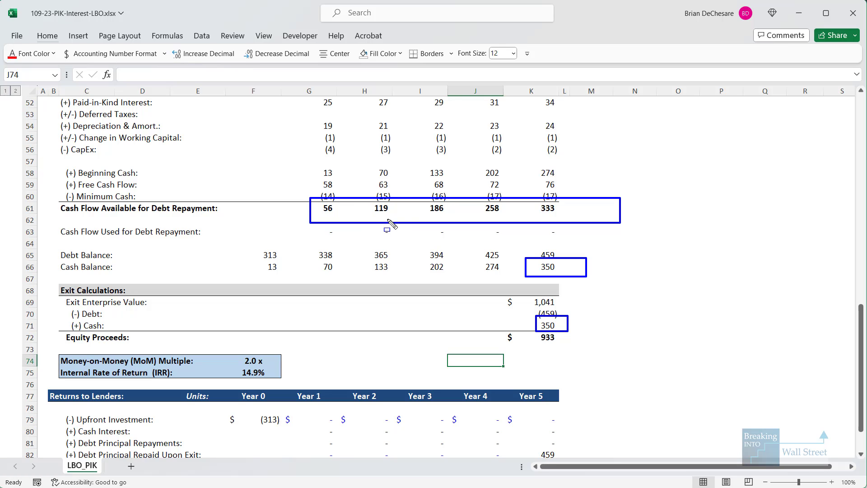
key(Escape)
click(387, 255)
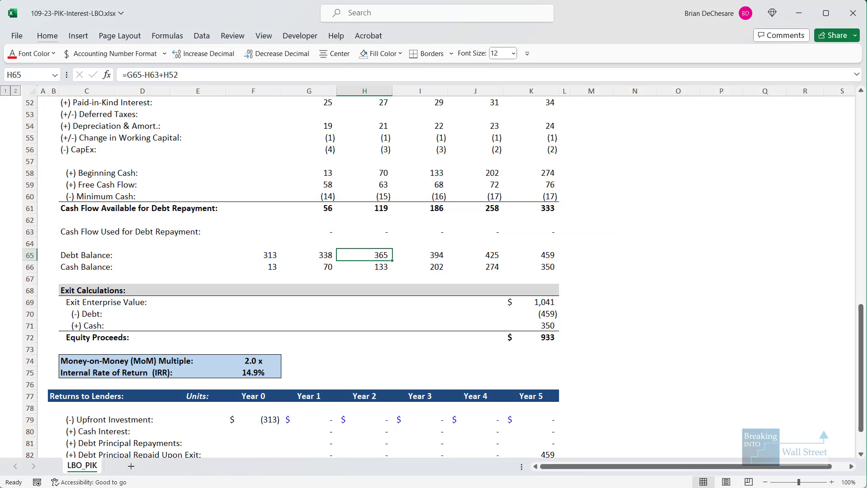